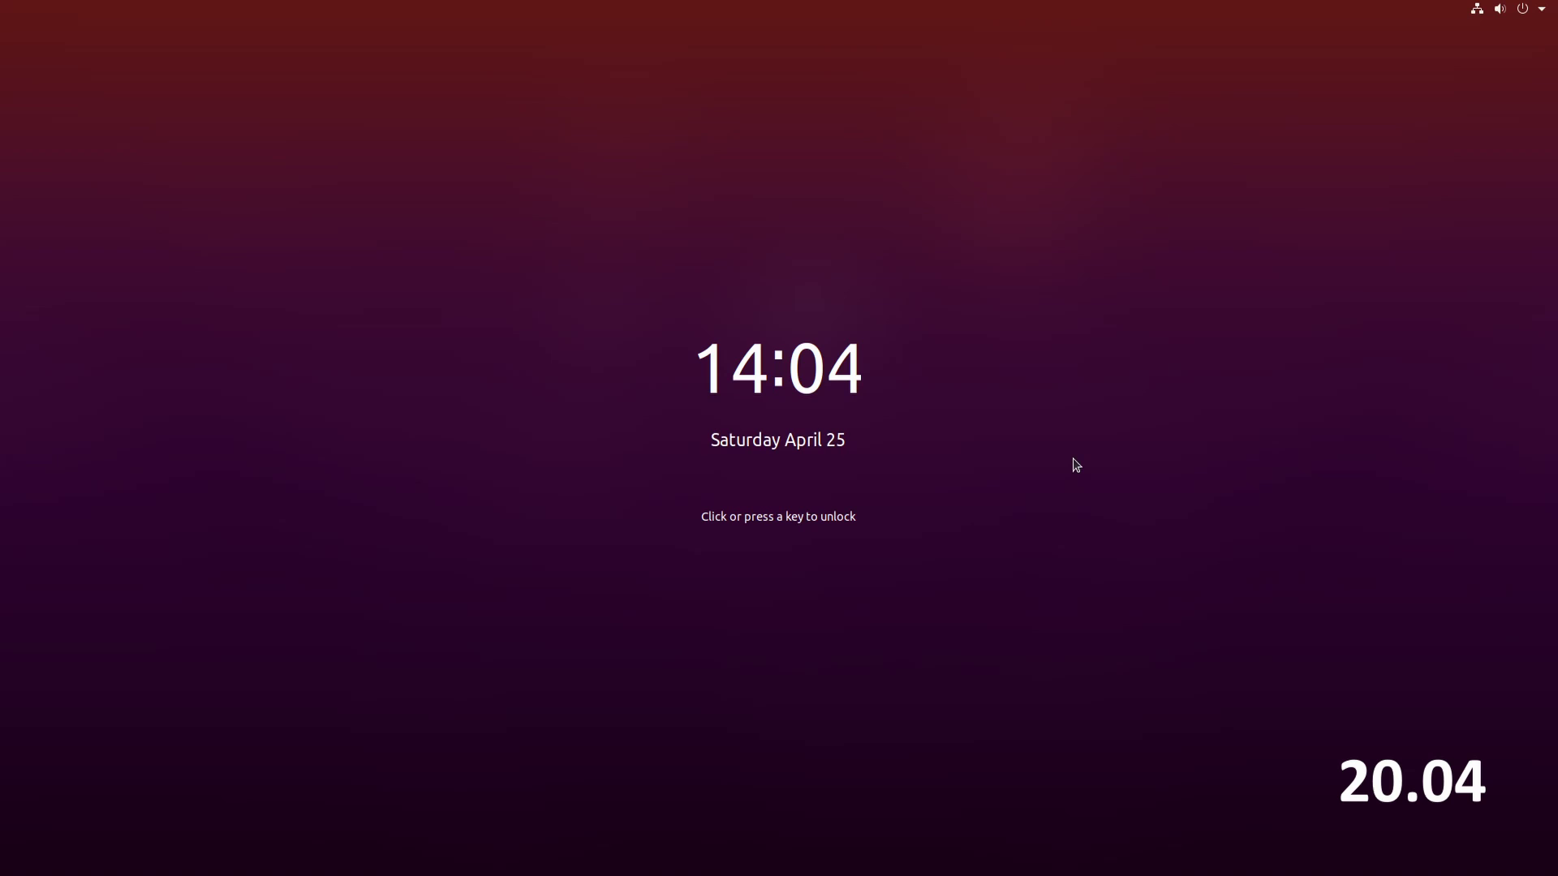
Step: Lift the 20.04 lock screen and unlock the session with the account password
left_click(1038, 694)
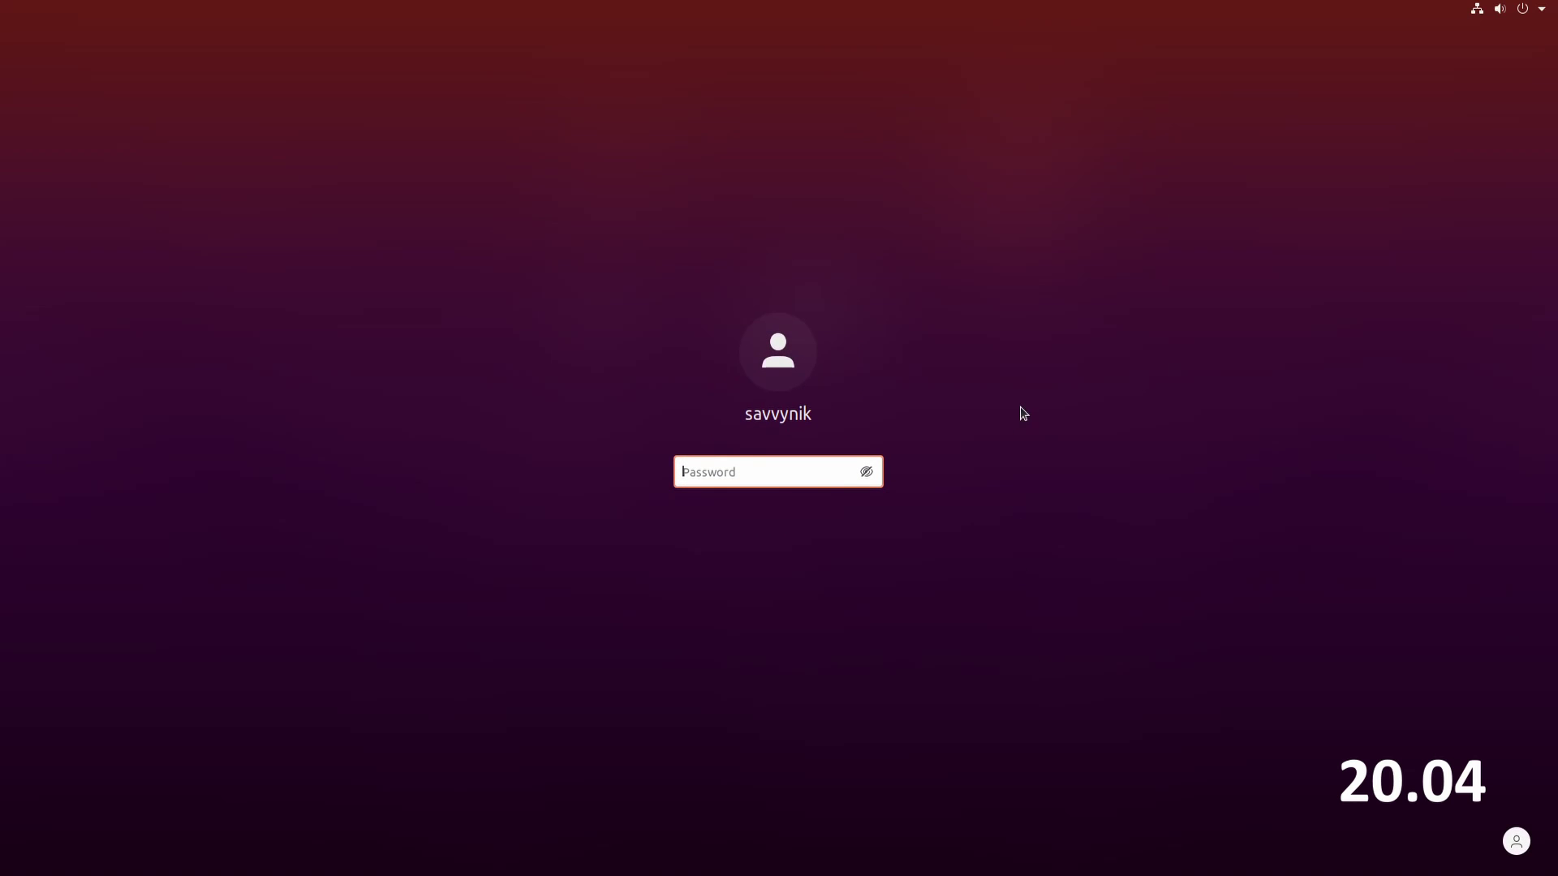
type("********")
key("Return")
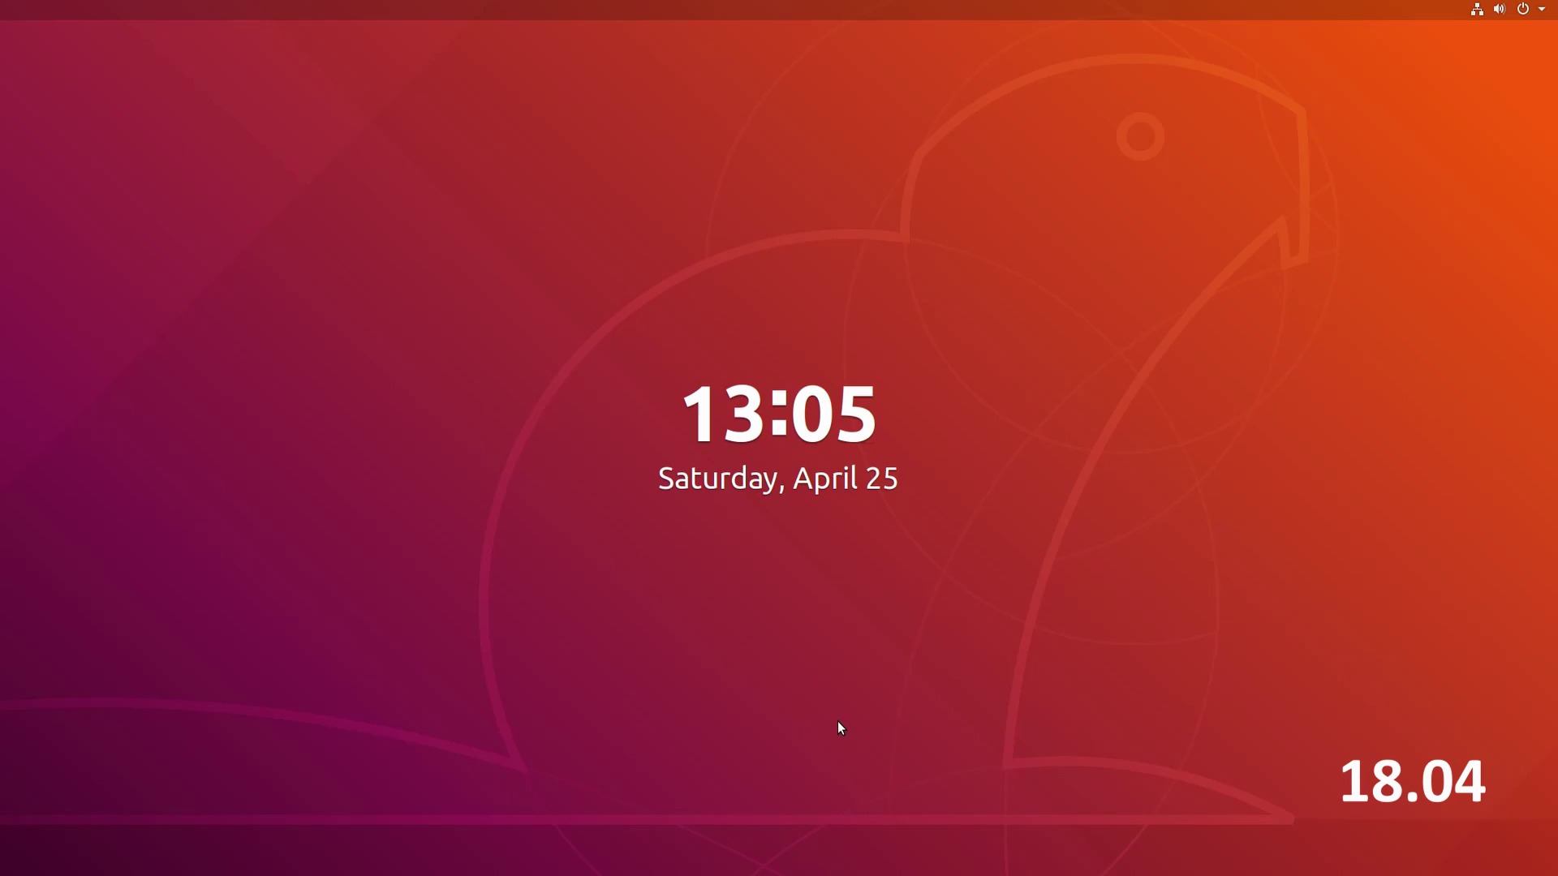
Step: Drag up the 18.04 lock curtain and unlock that desktop with the password
left_click_drag(839, 726, 909, 180)
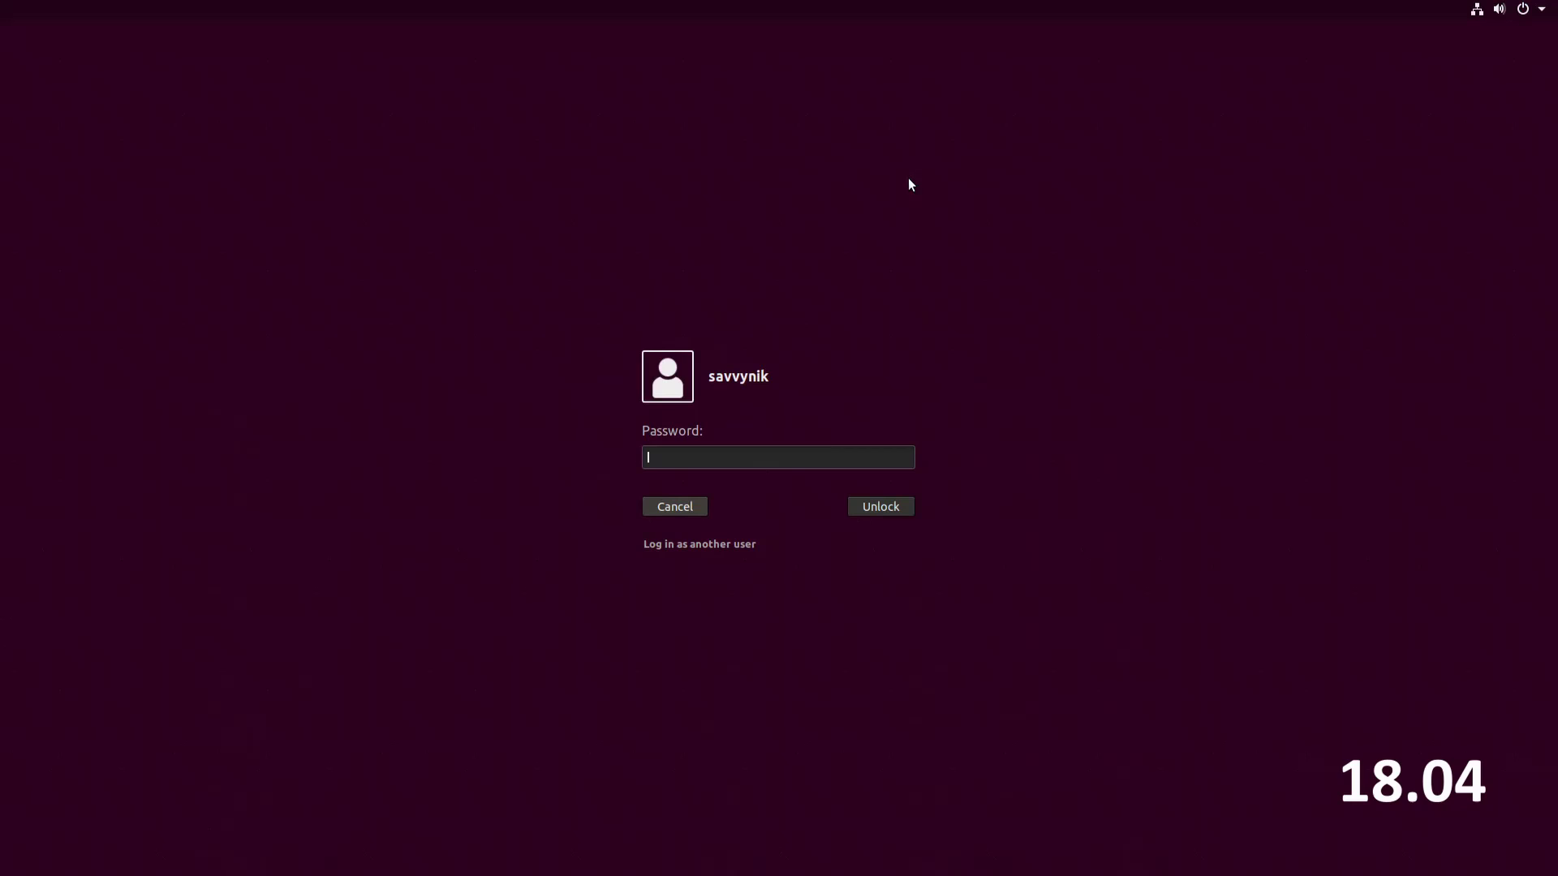
type("••••••••")
key("Return")
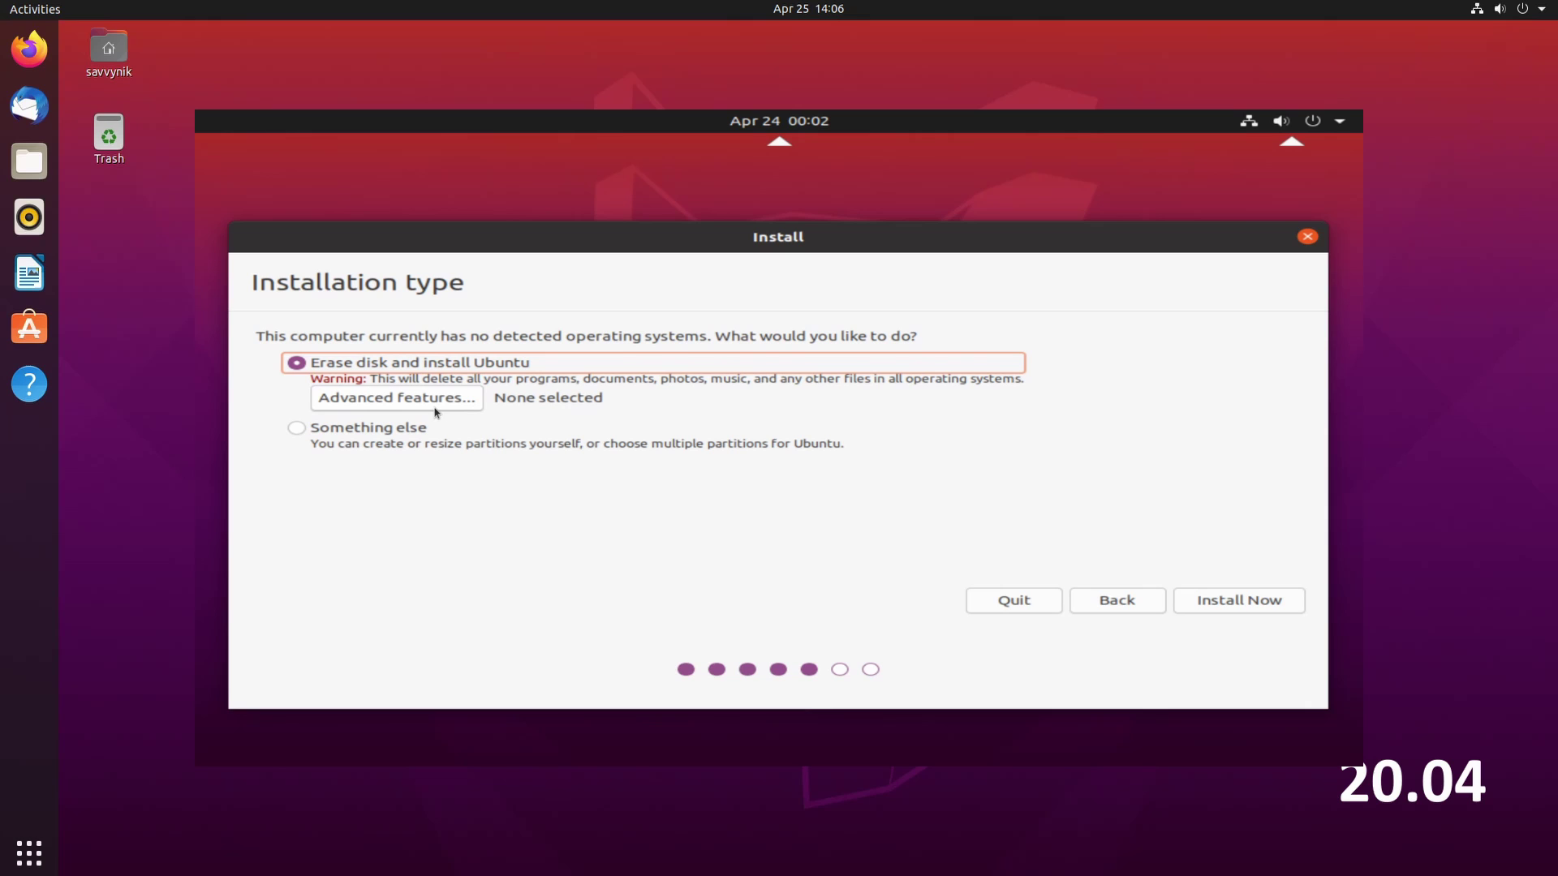
Step: Open Advanced features under Erase disk and install Ubuntu on the Installation type page
left_click(430, 406)
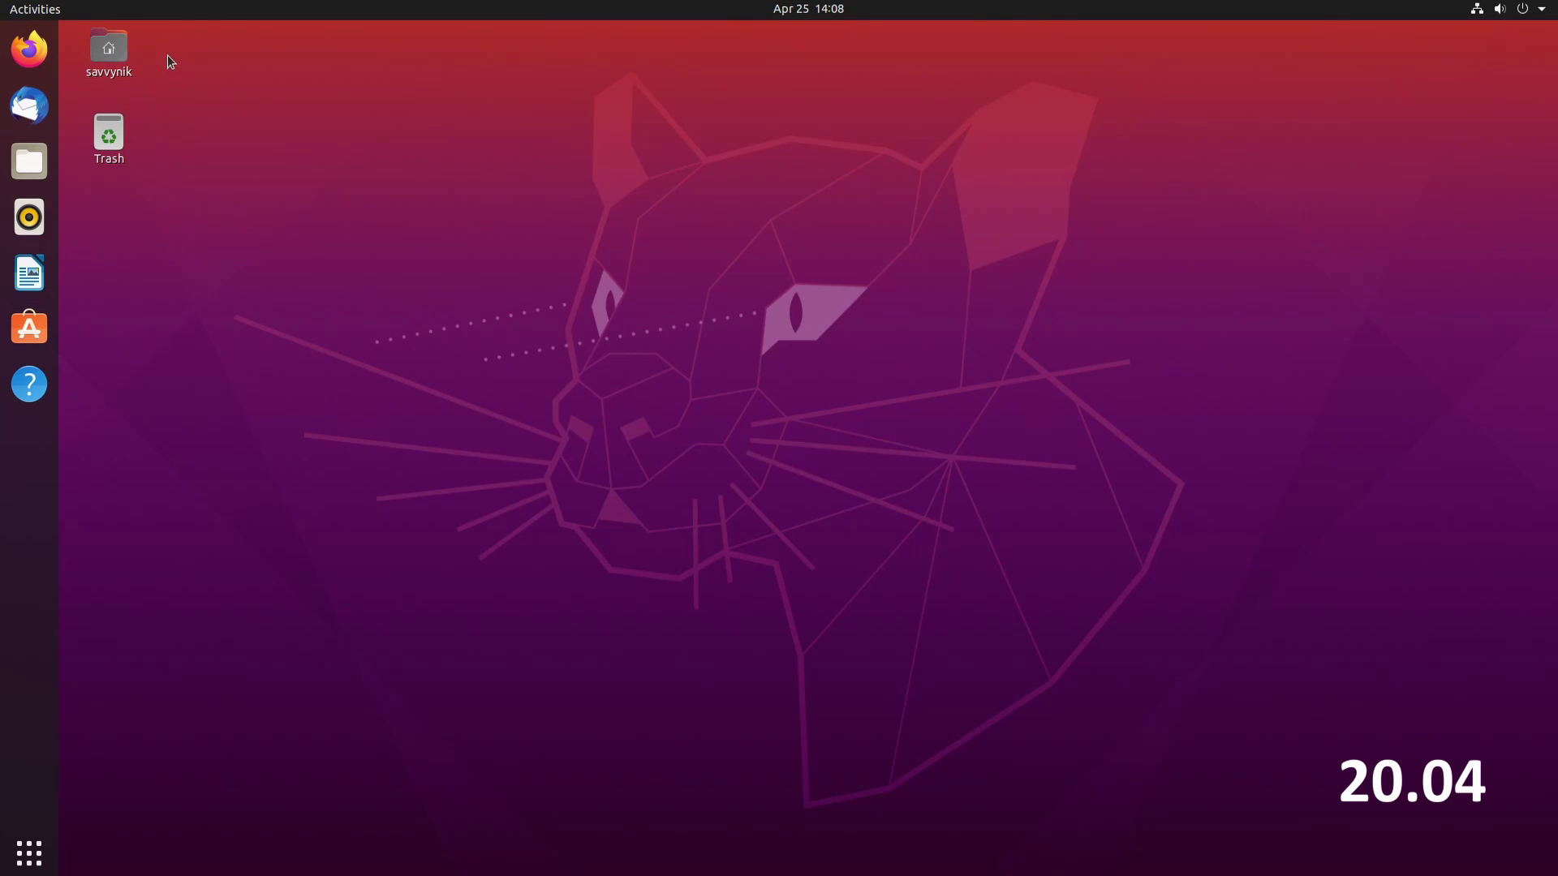
double_click(108, 50)
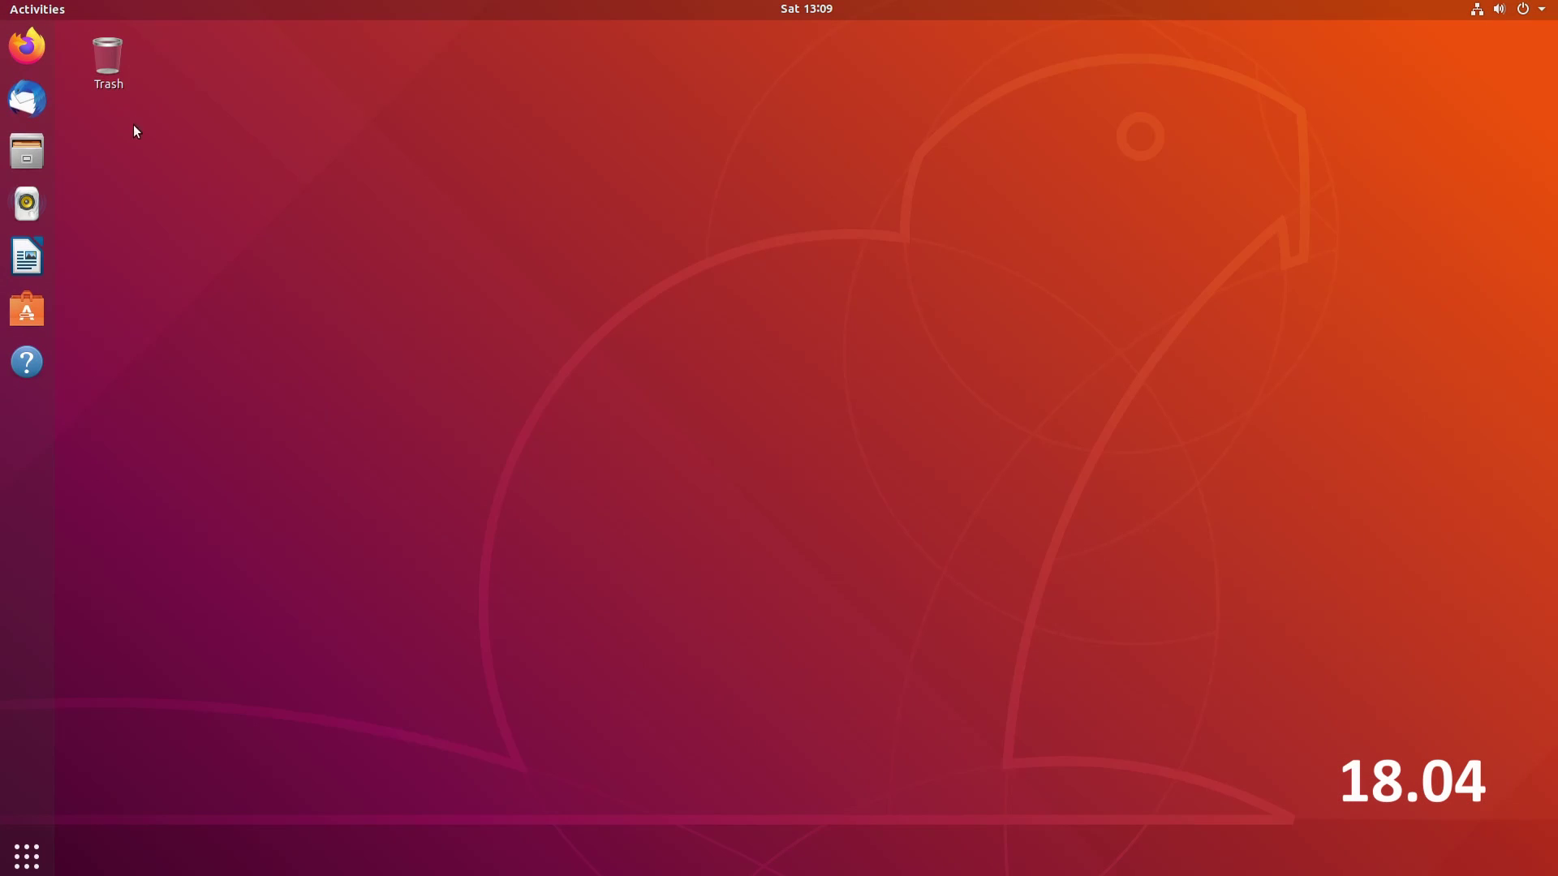
left_click(26, 151)
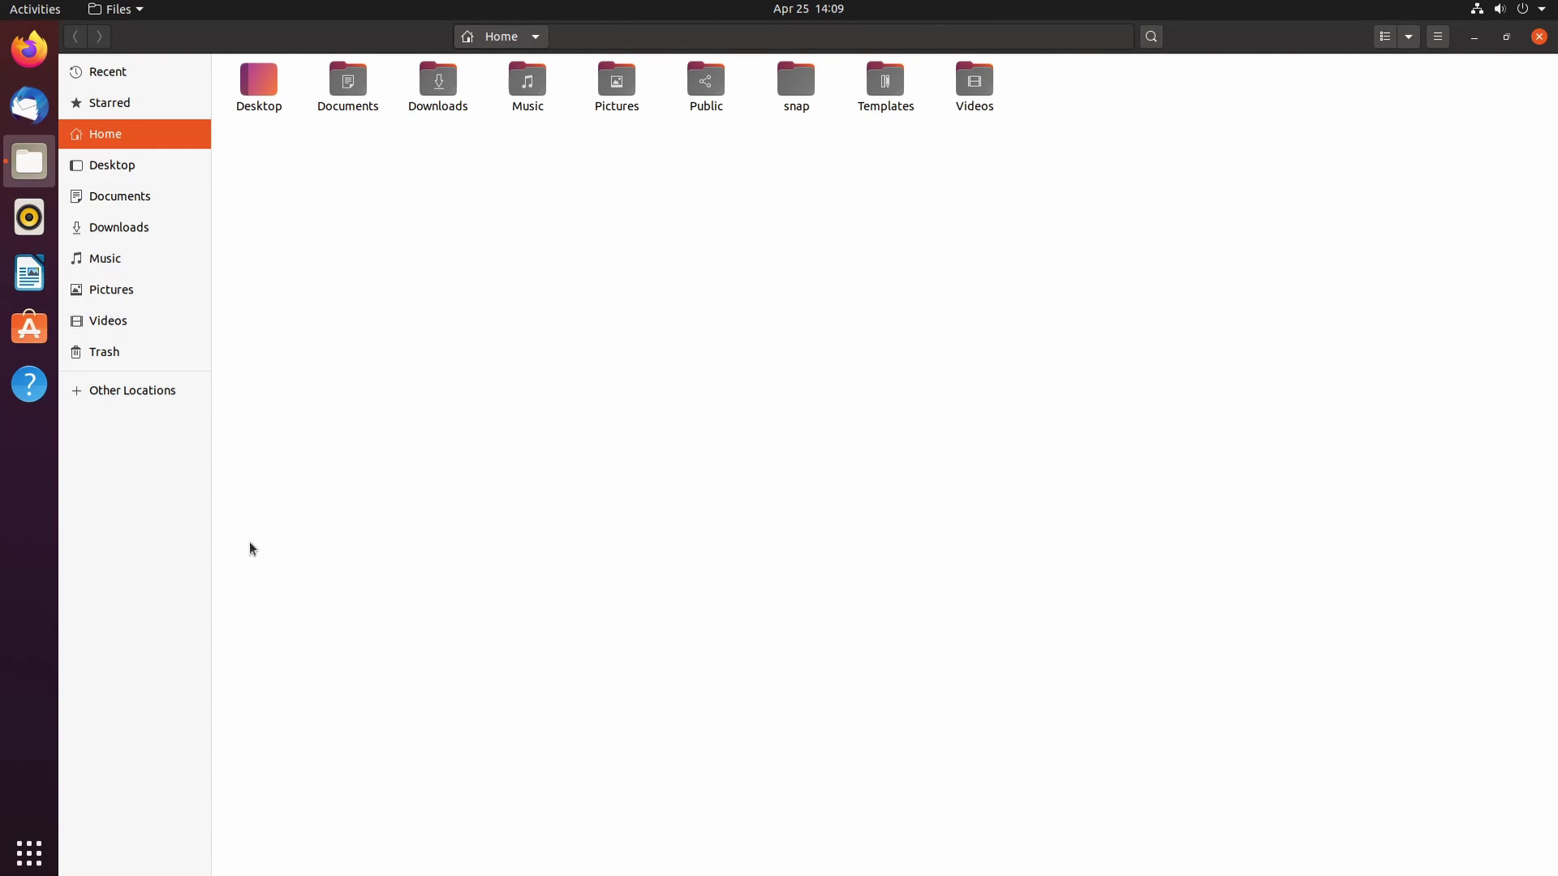
key("ctrl+q")
left_click(114, 53)
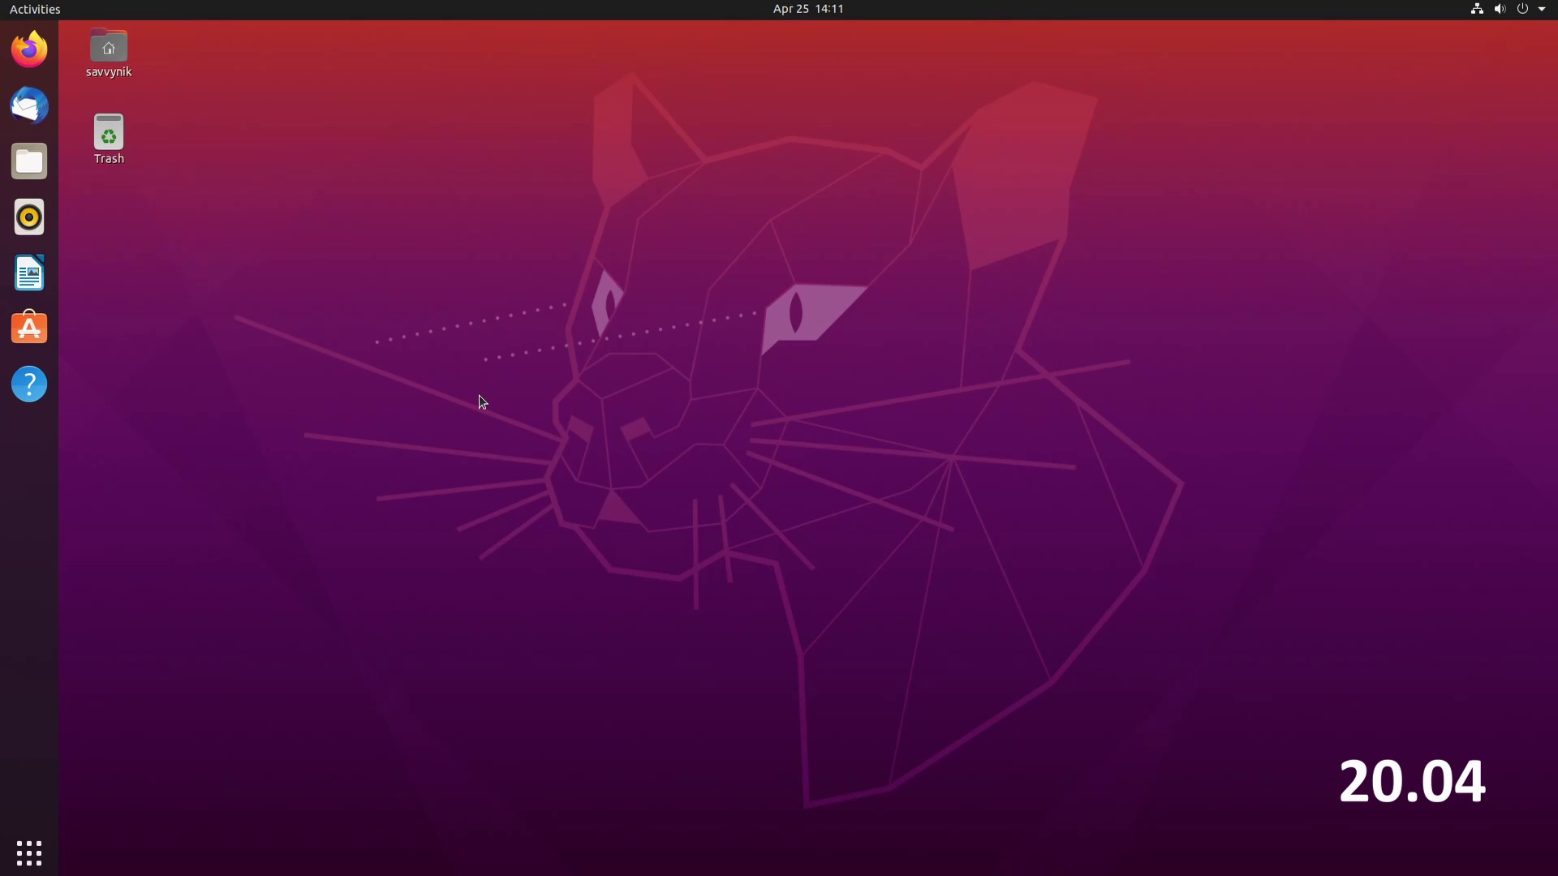
Step: Open Settings from the system menu and choose the Dark window theme under Appearance
left_click(1509, 9)
left_click(1359, 138)
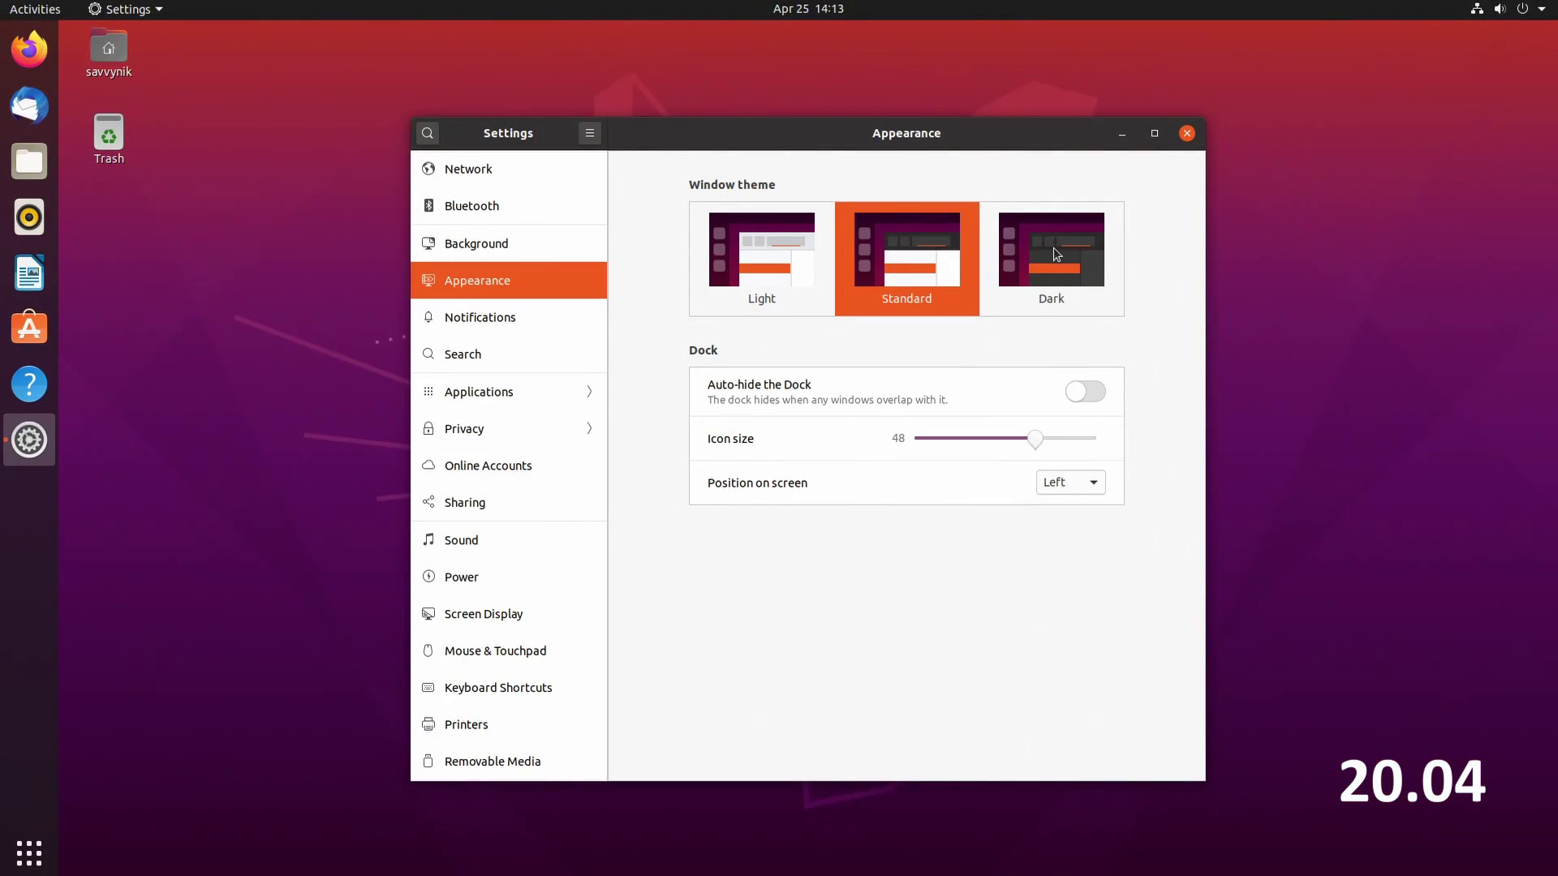
left_click(1054, 254)
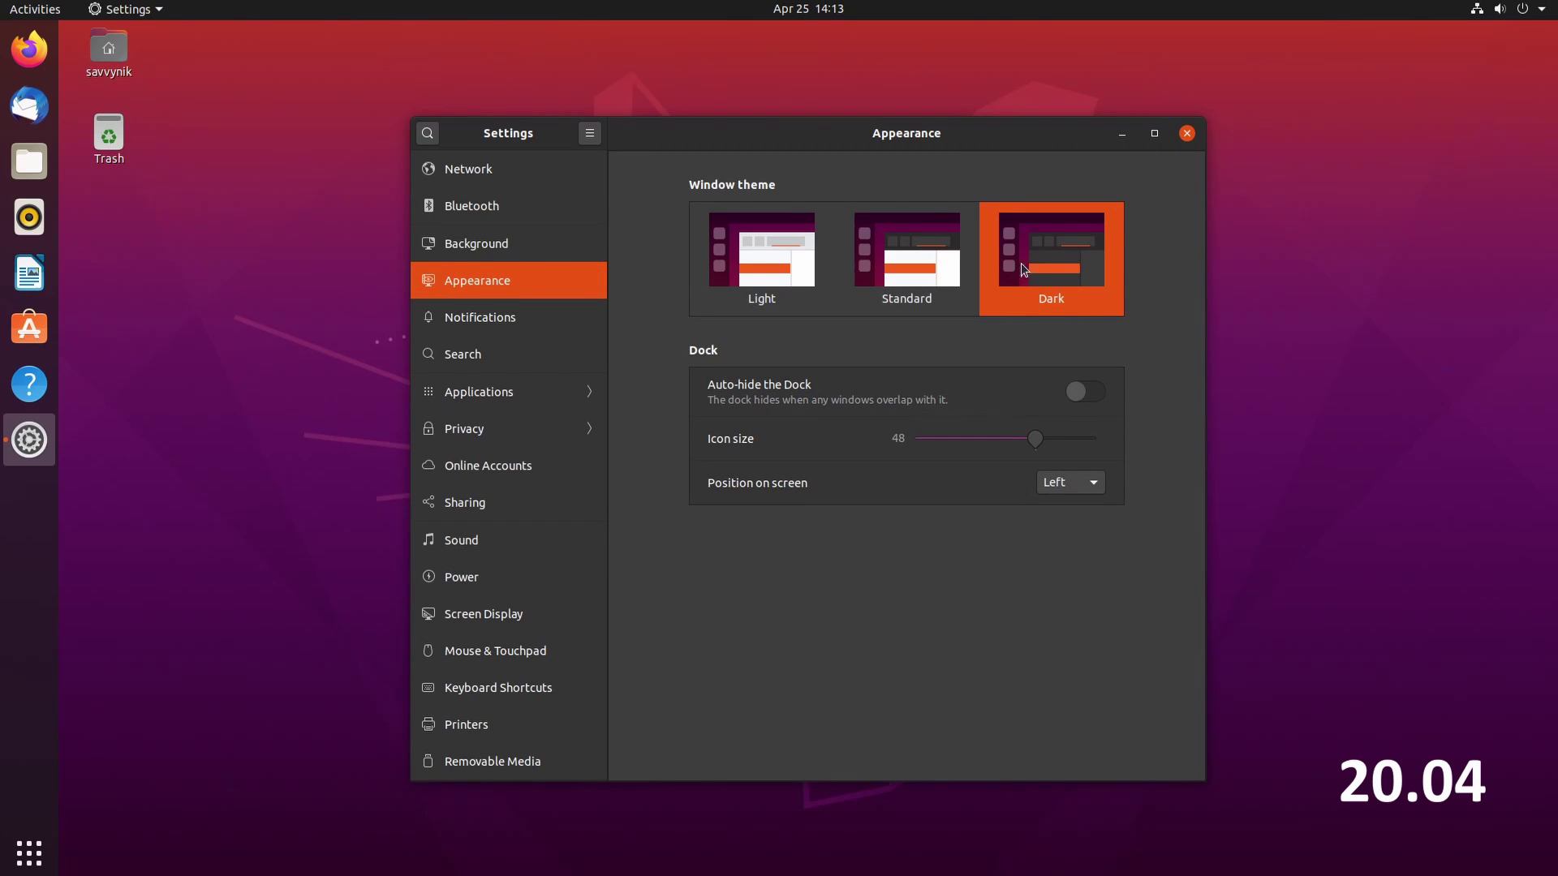
Step: Open the Home folder in the dark-themed Files window, then show the full applications grid
left_click(29, 161)
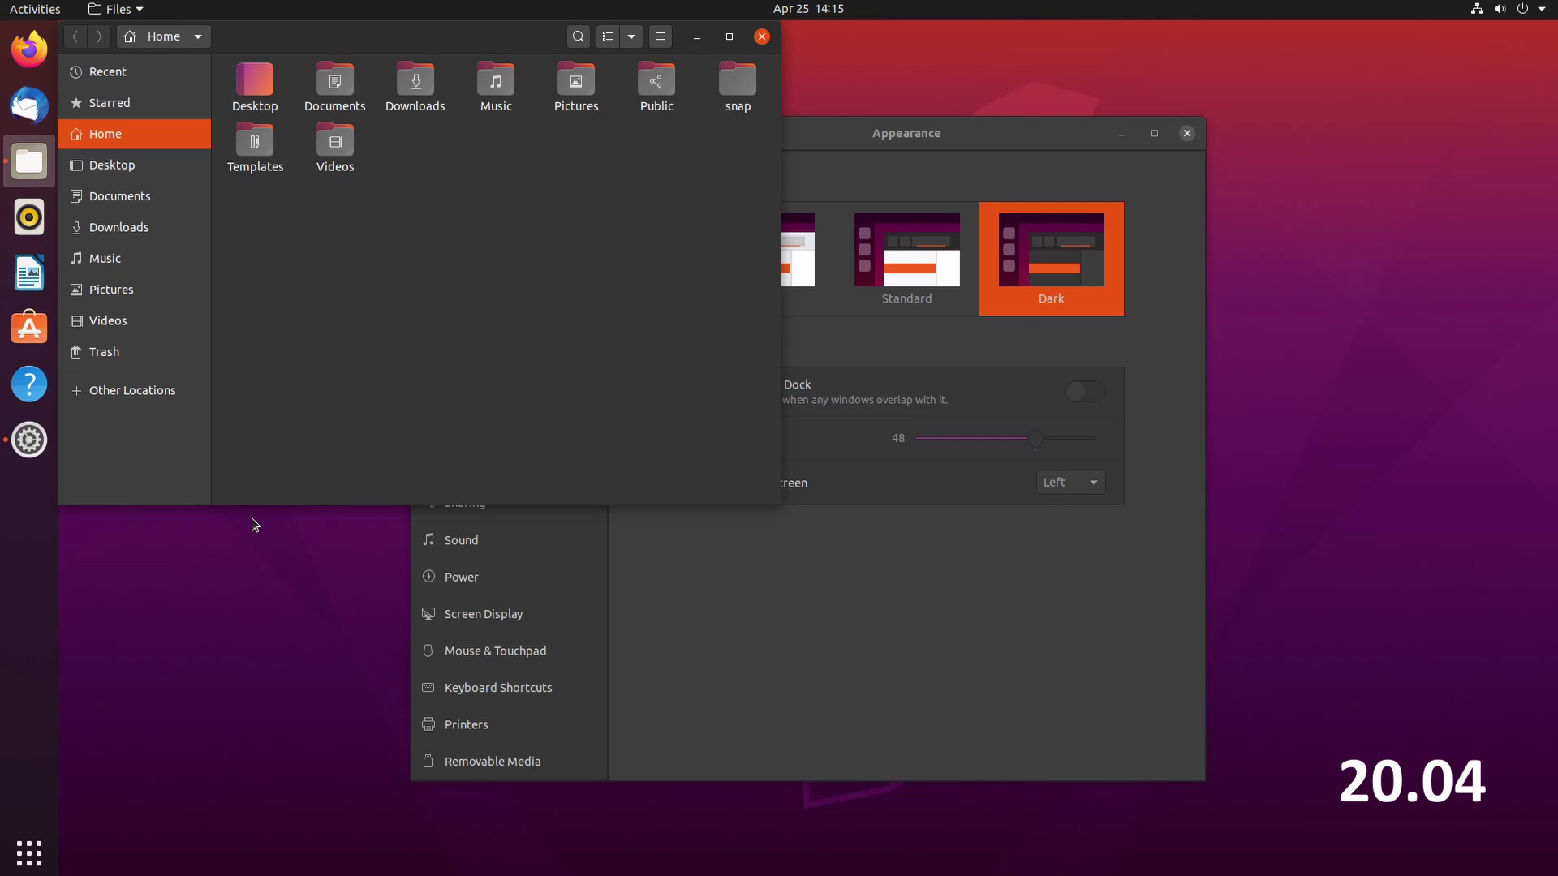
left_click(29, 852)
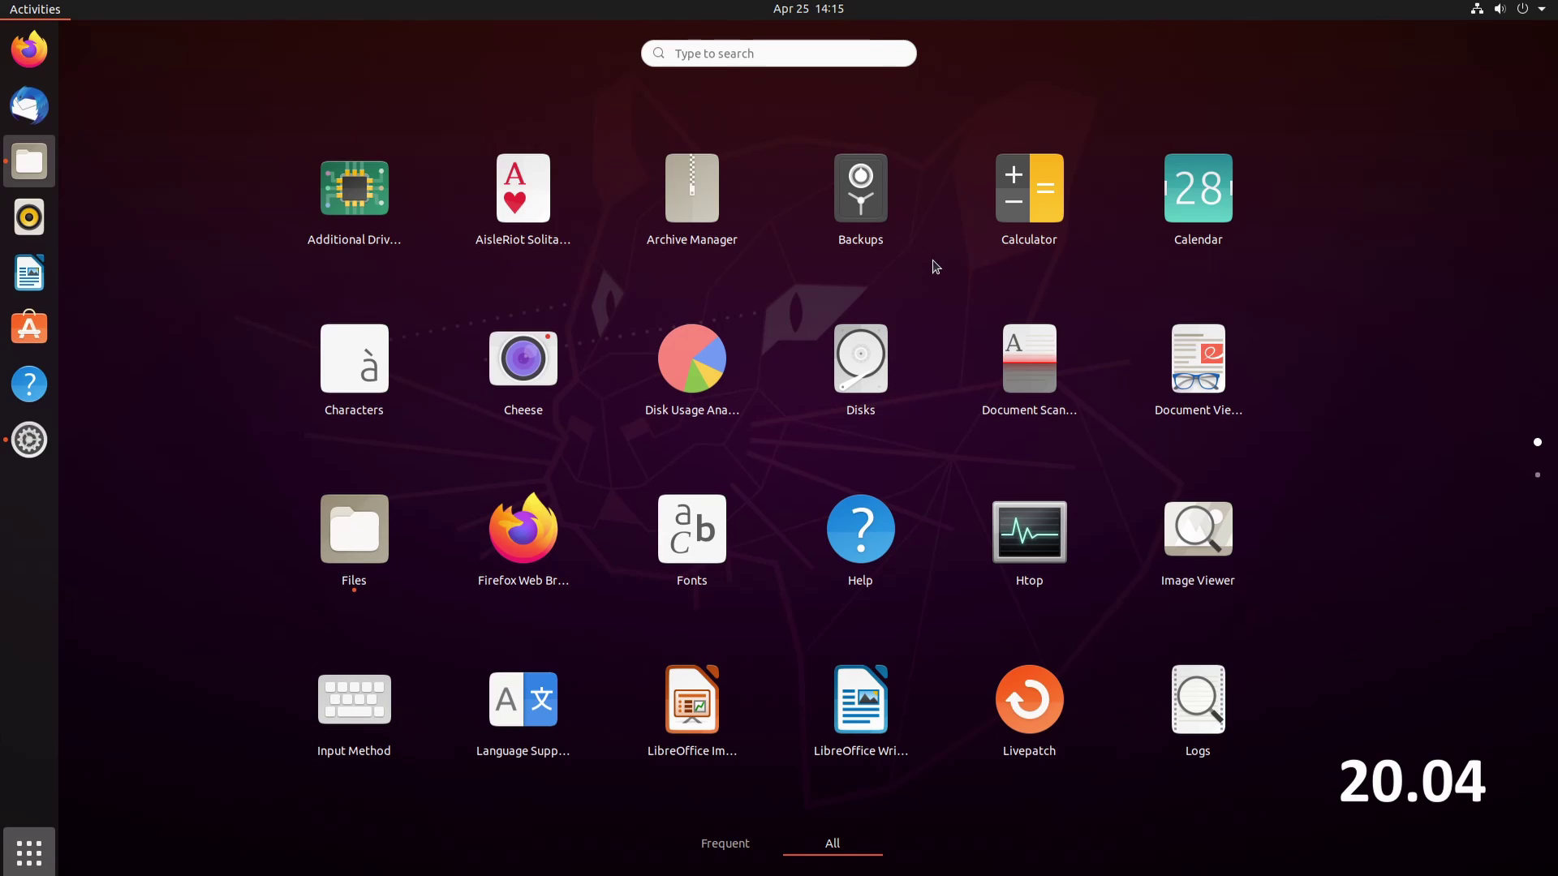
Step: Close the application grids on both 20.04 and 18.04, then open the Activities overview
left_click(34, 850)
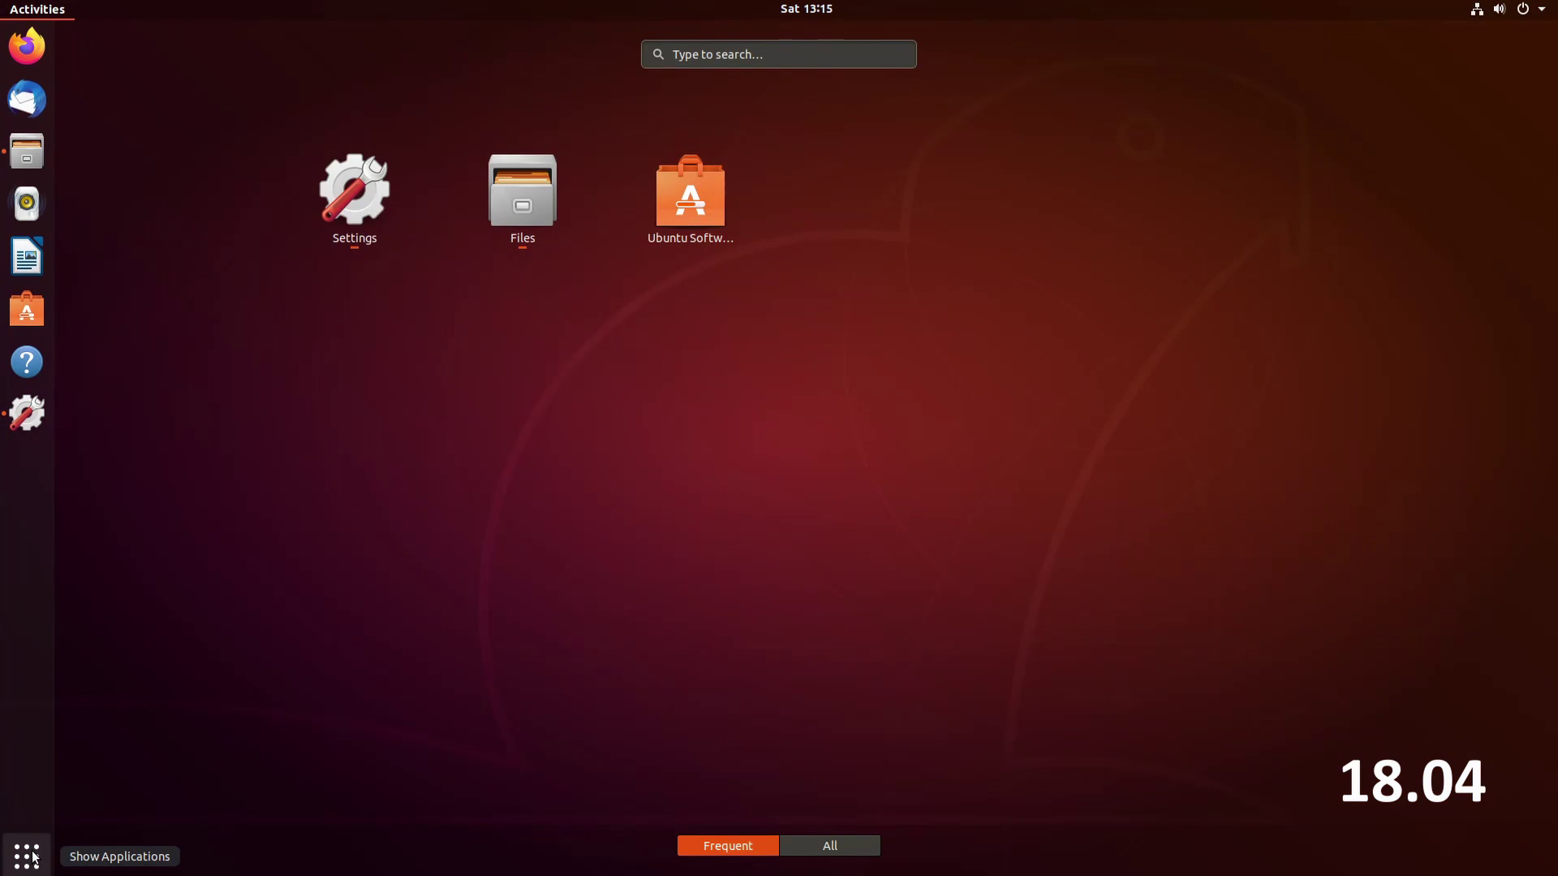
left_click(33, 856)
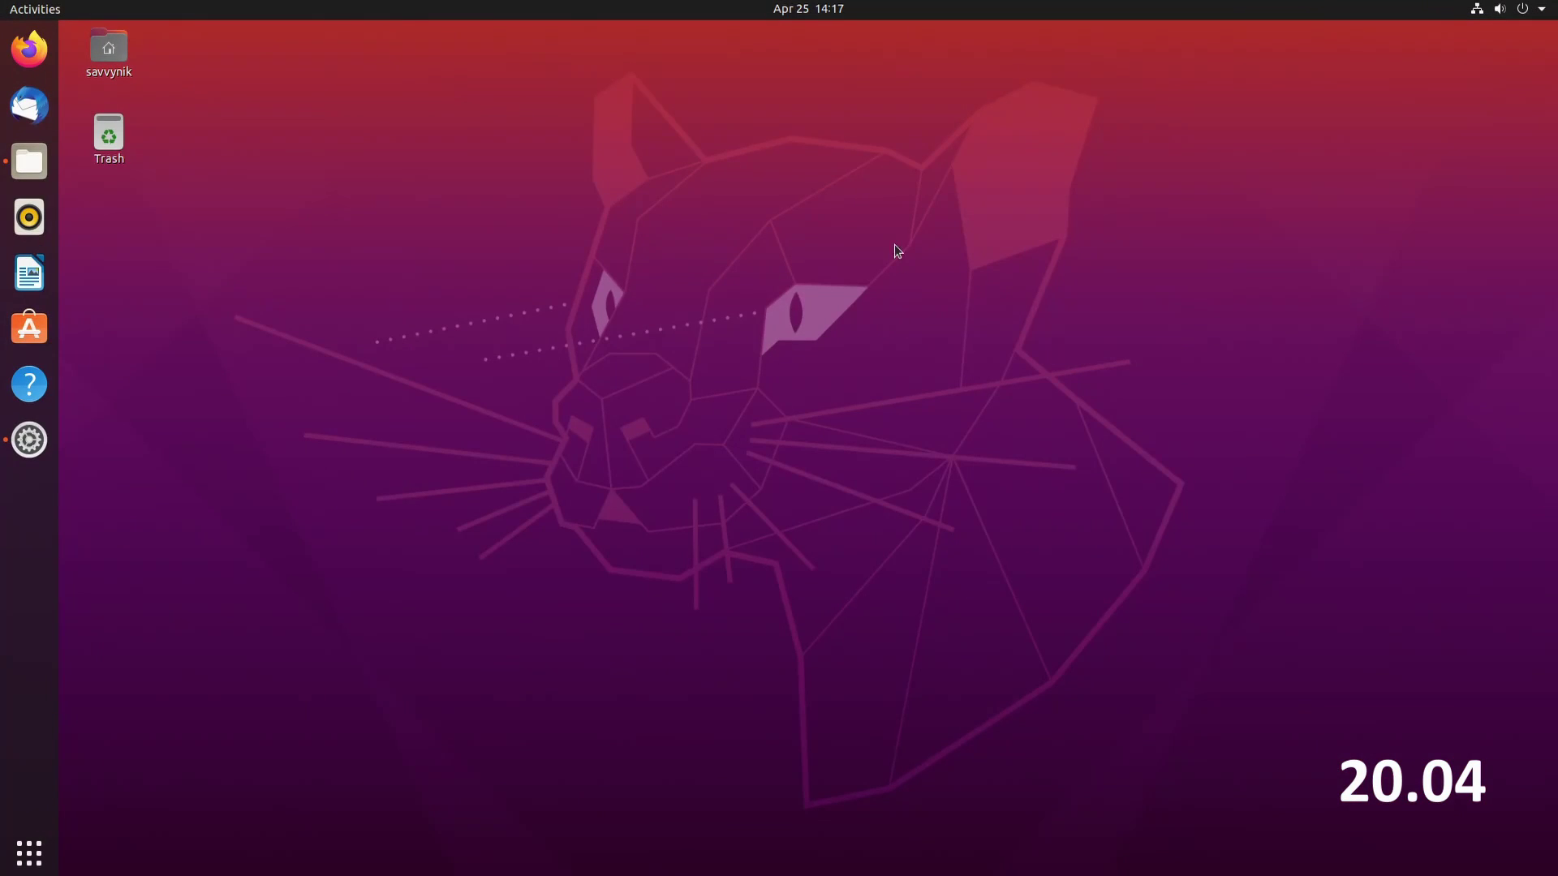
left_click(43, 13)
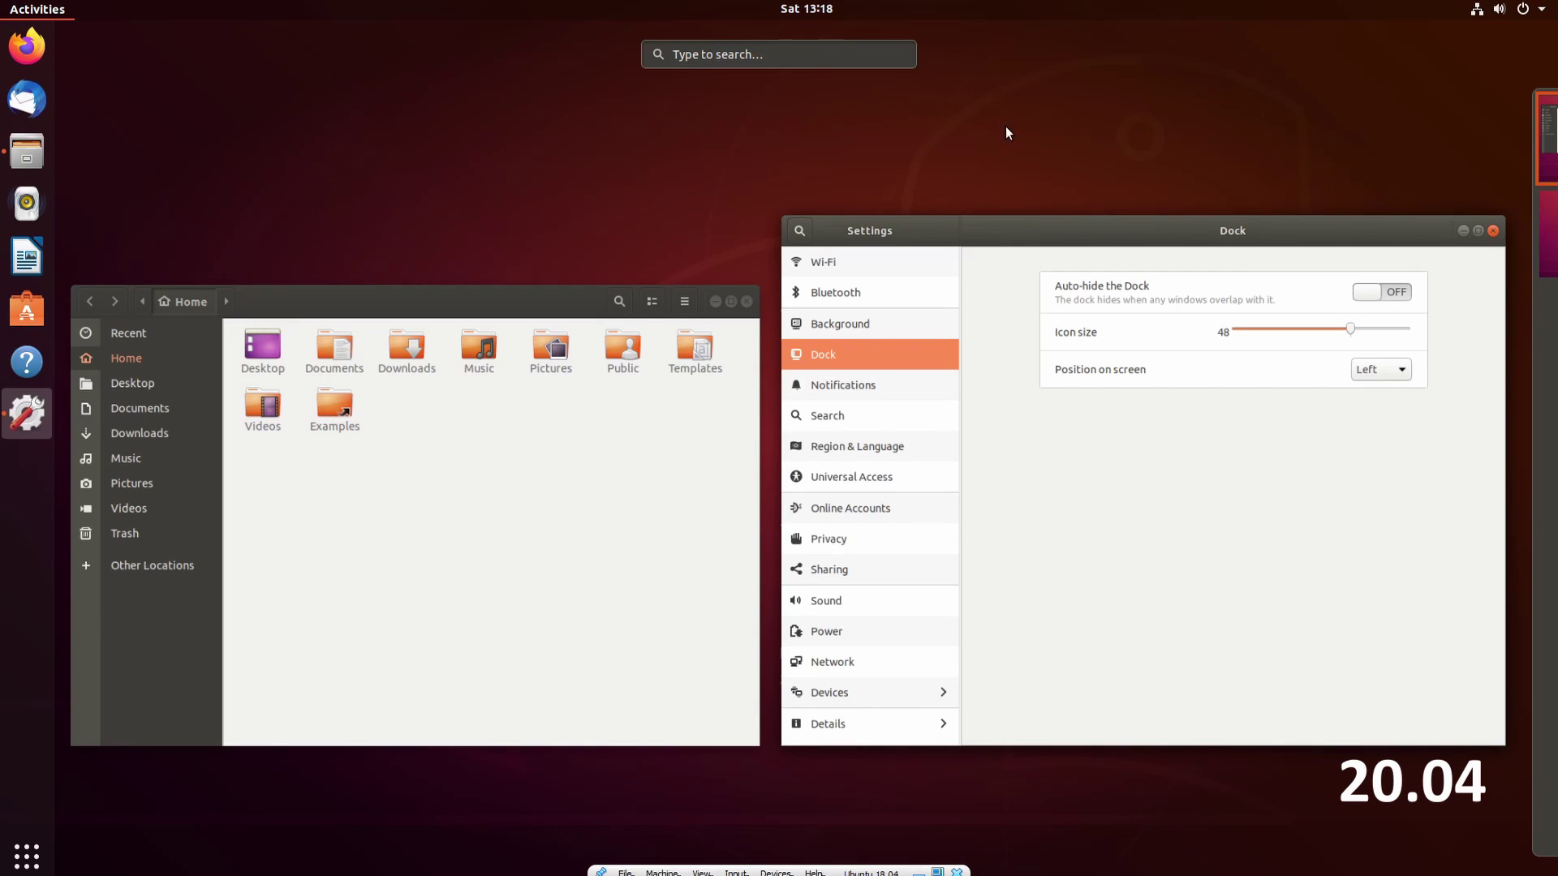
Step: Switch back and forth between the empty second workspace and the one with Files and Settings
mouse_move(1552, 213)
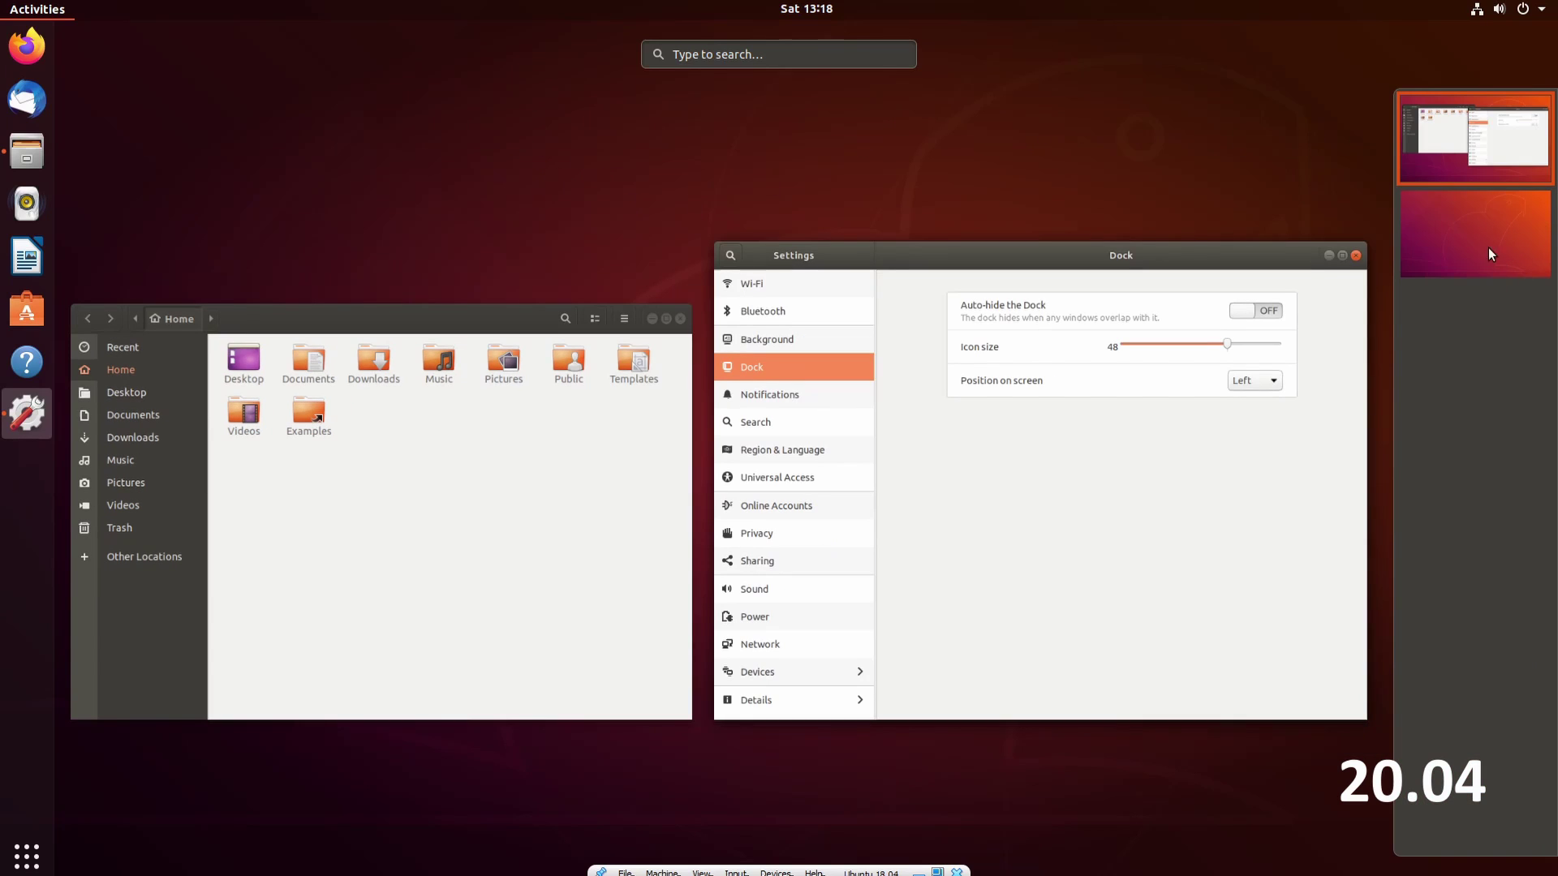
left_click(1487, 209)
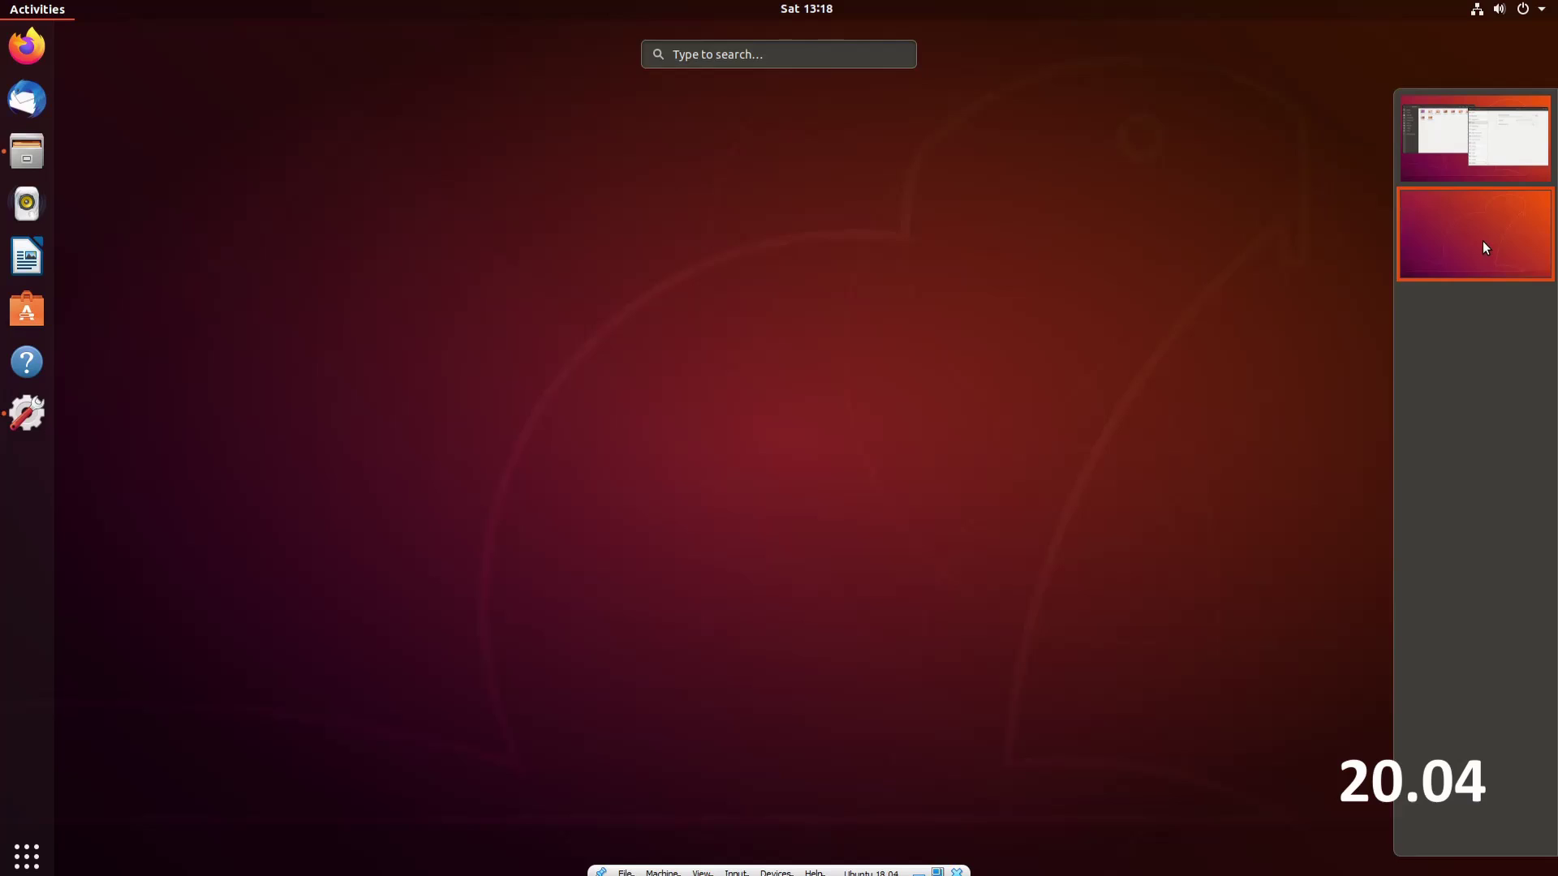
left_click(1472, 153)
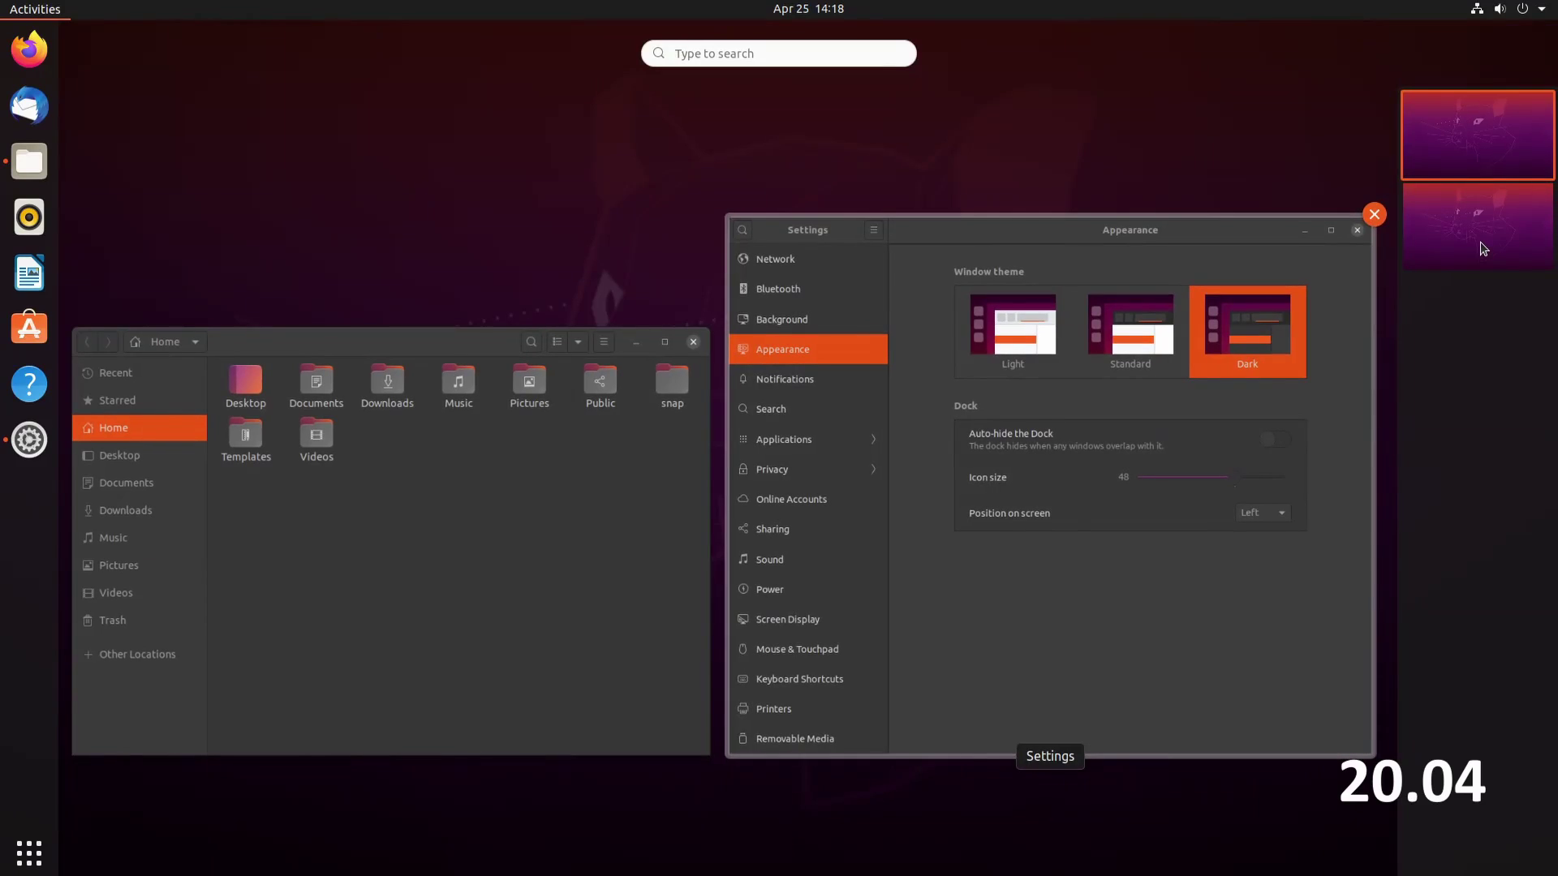
left_click(1483, 248)
left_click(1501, 167)
left_click(1477, 232)
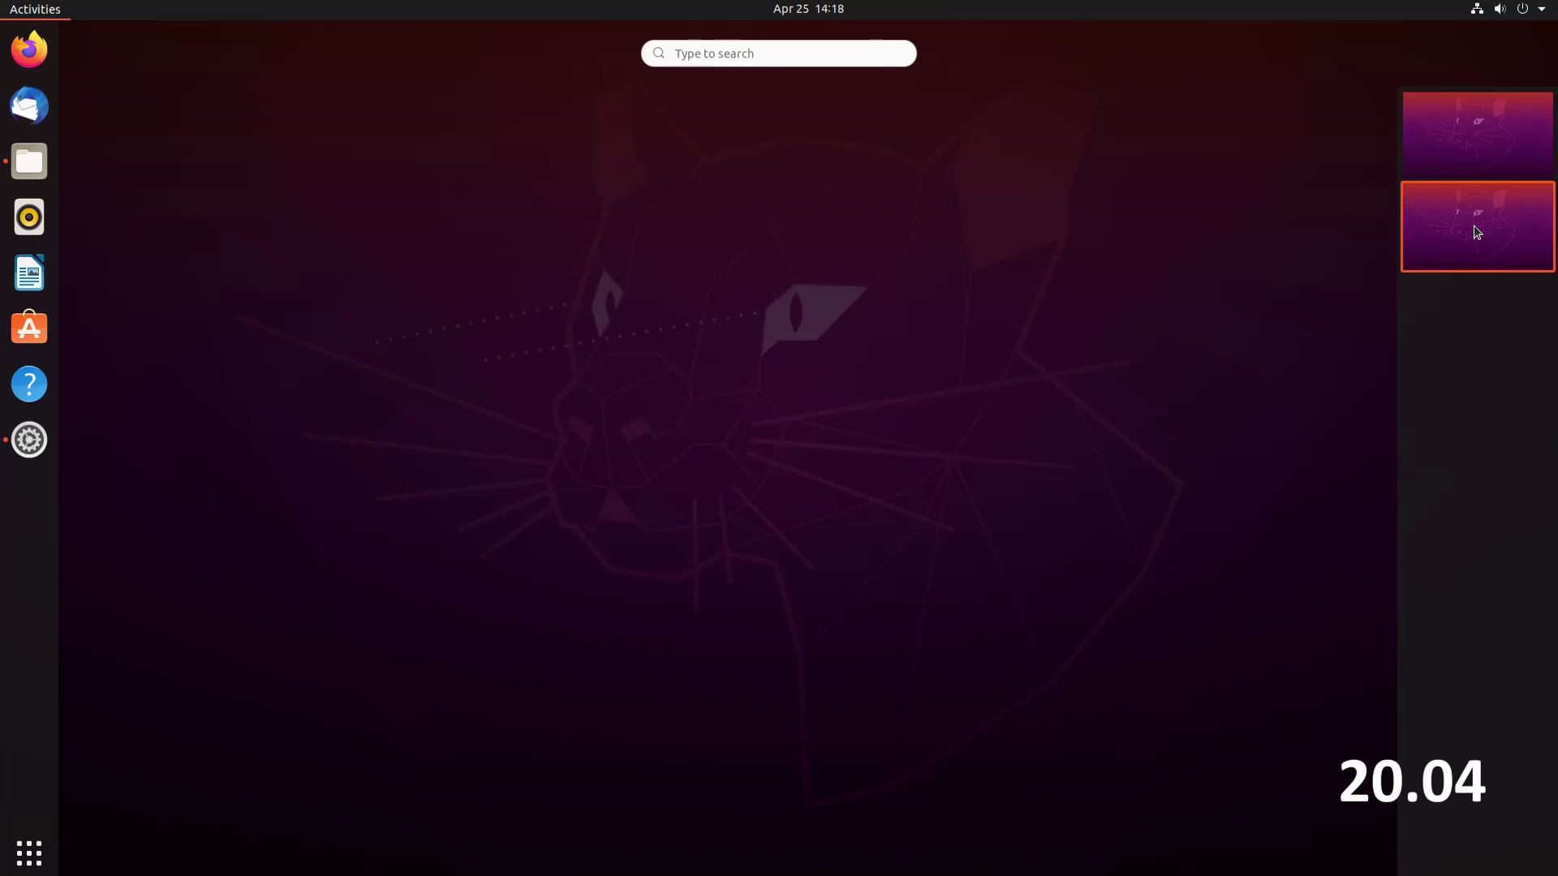
left_click(1481, 156)
left_click(1479, 231)
left_click(1481, 156)
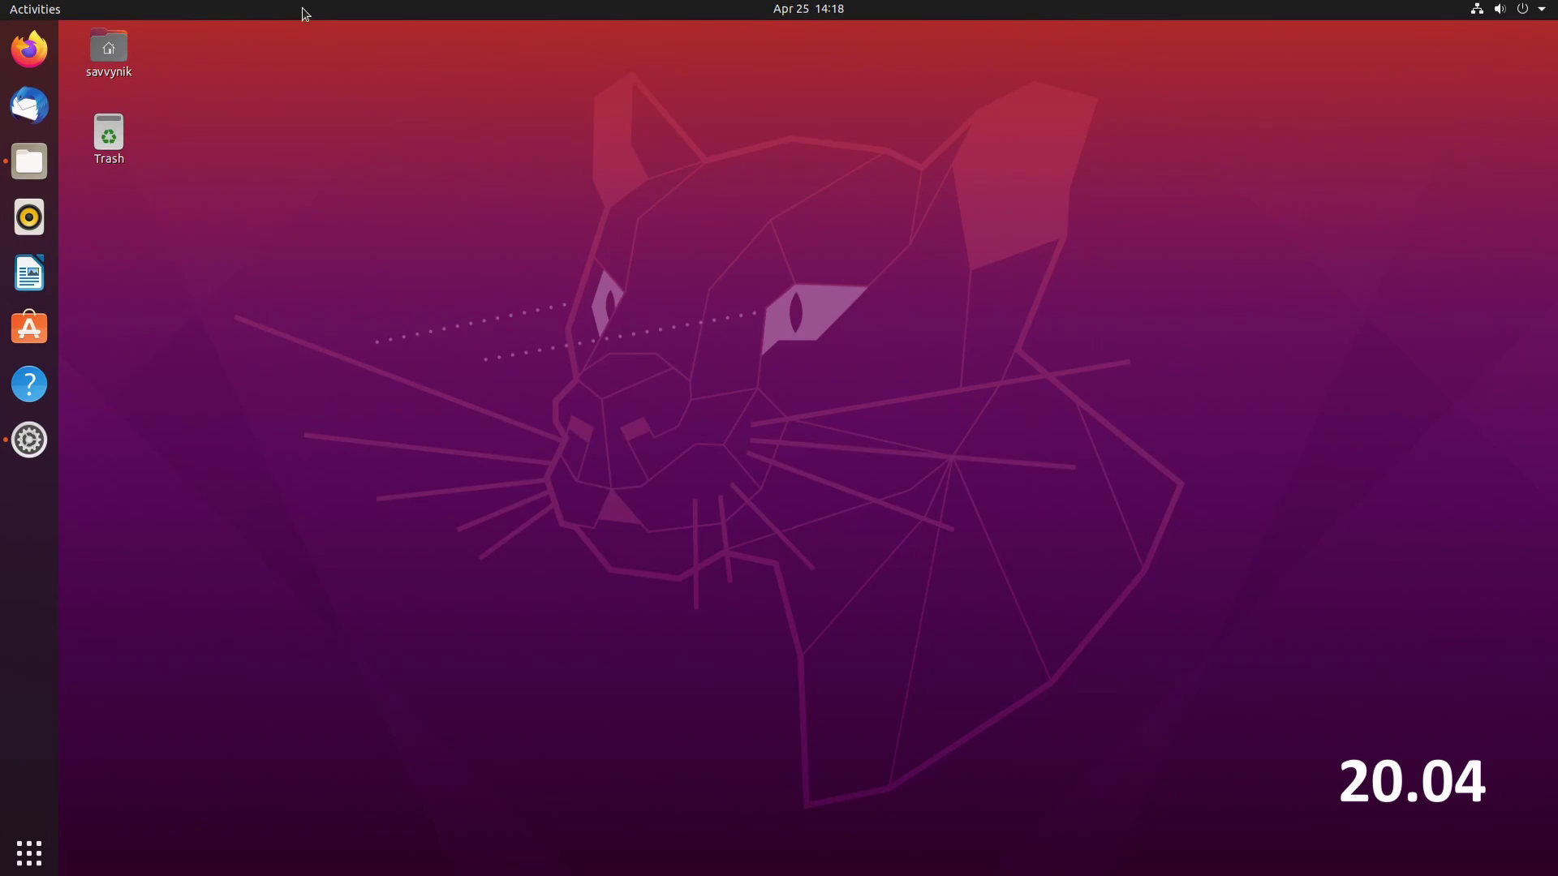
Step: Dismiss the calendar, open the system menu, and expand then collapse Wired Connected
left_click(109, 142)
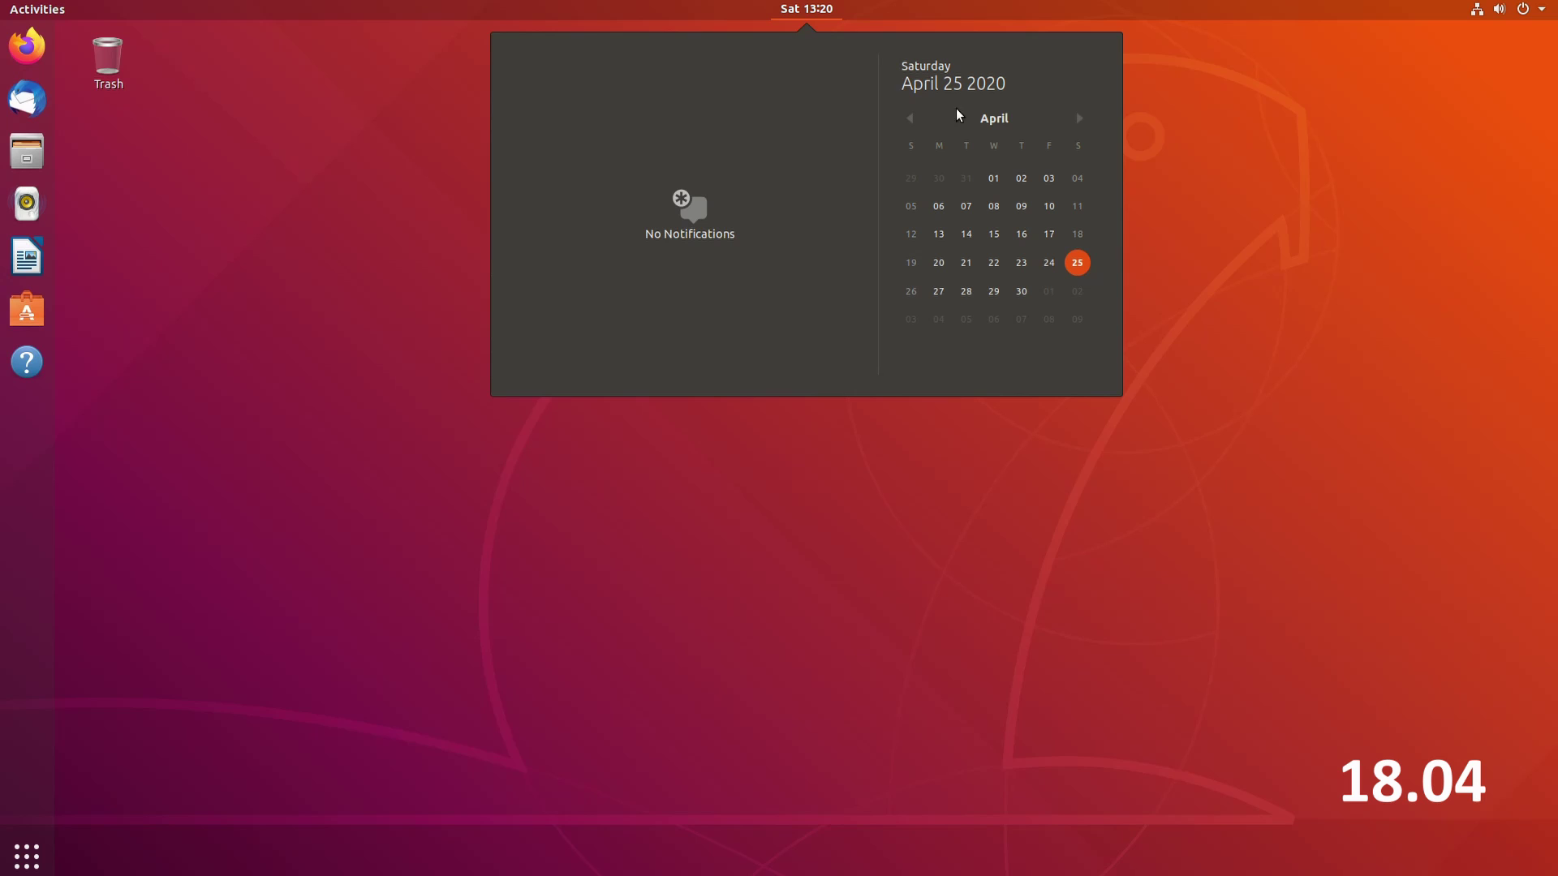
left_click(1472, 115)
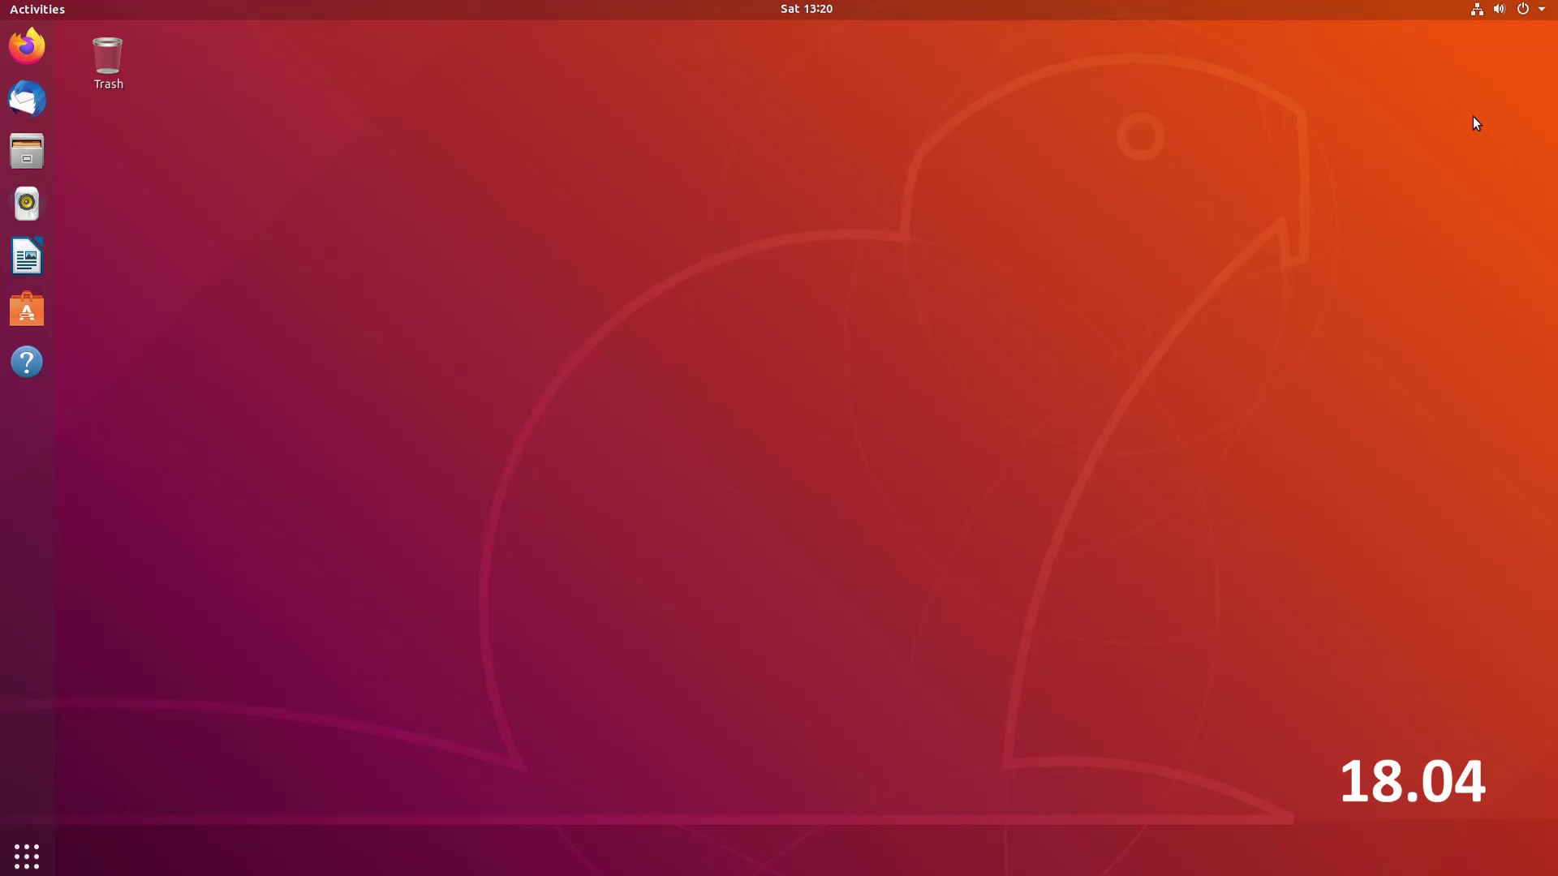
left_click(1513, 12)
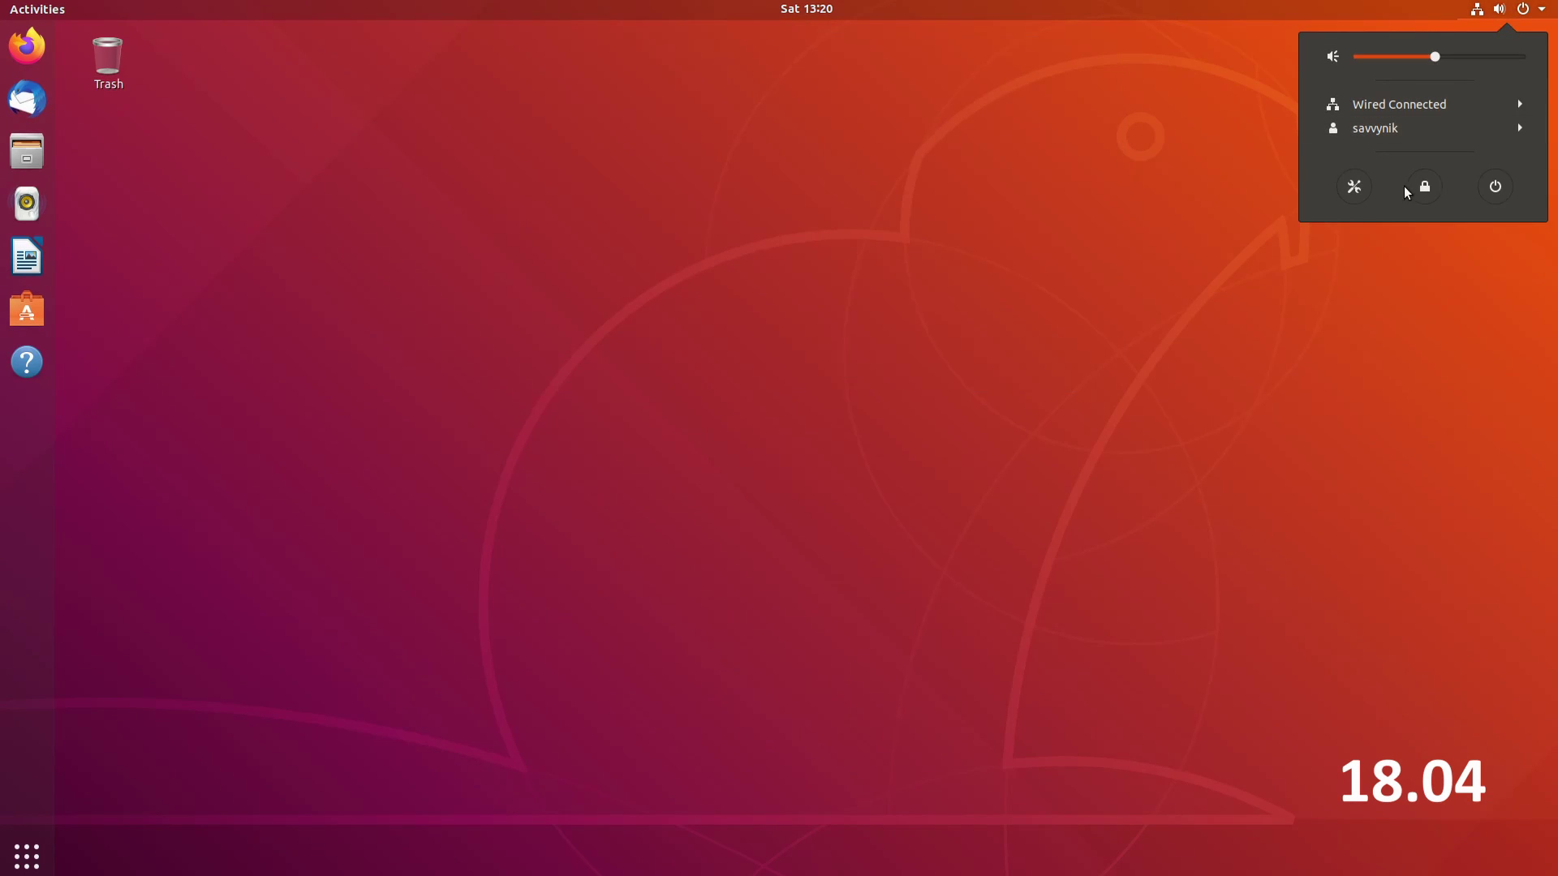
left_click(1516, 130)
left_click(1517, 107)
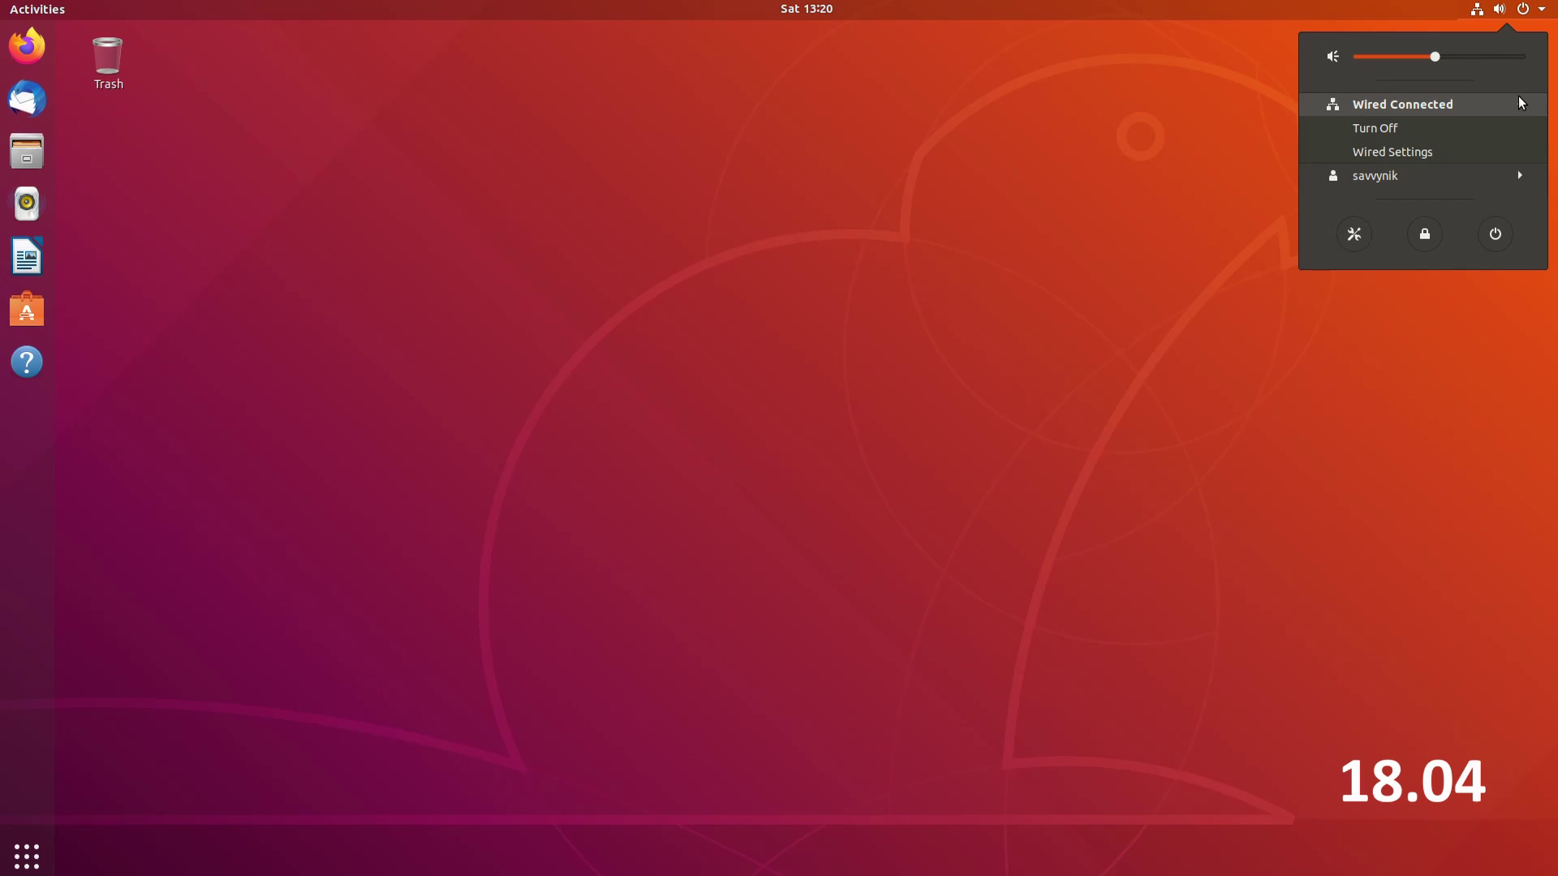
left_click(1457, 98)
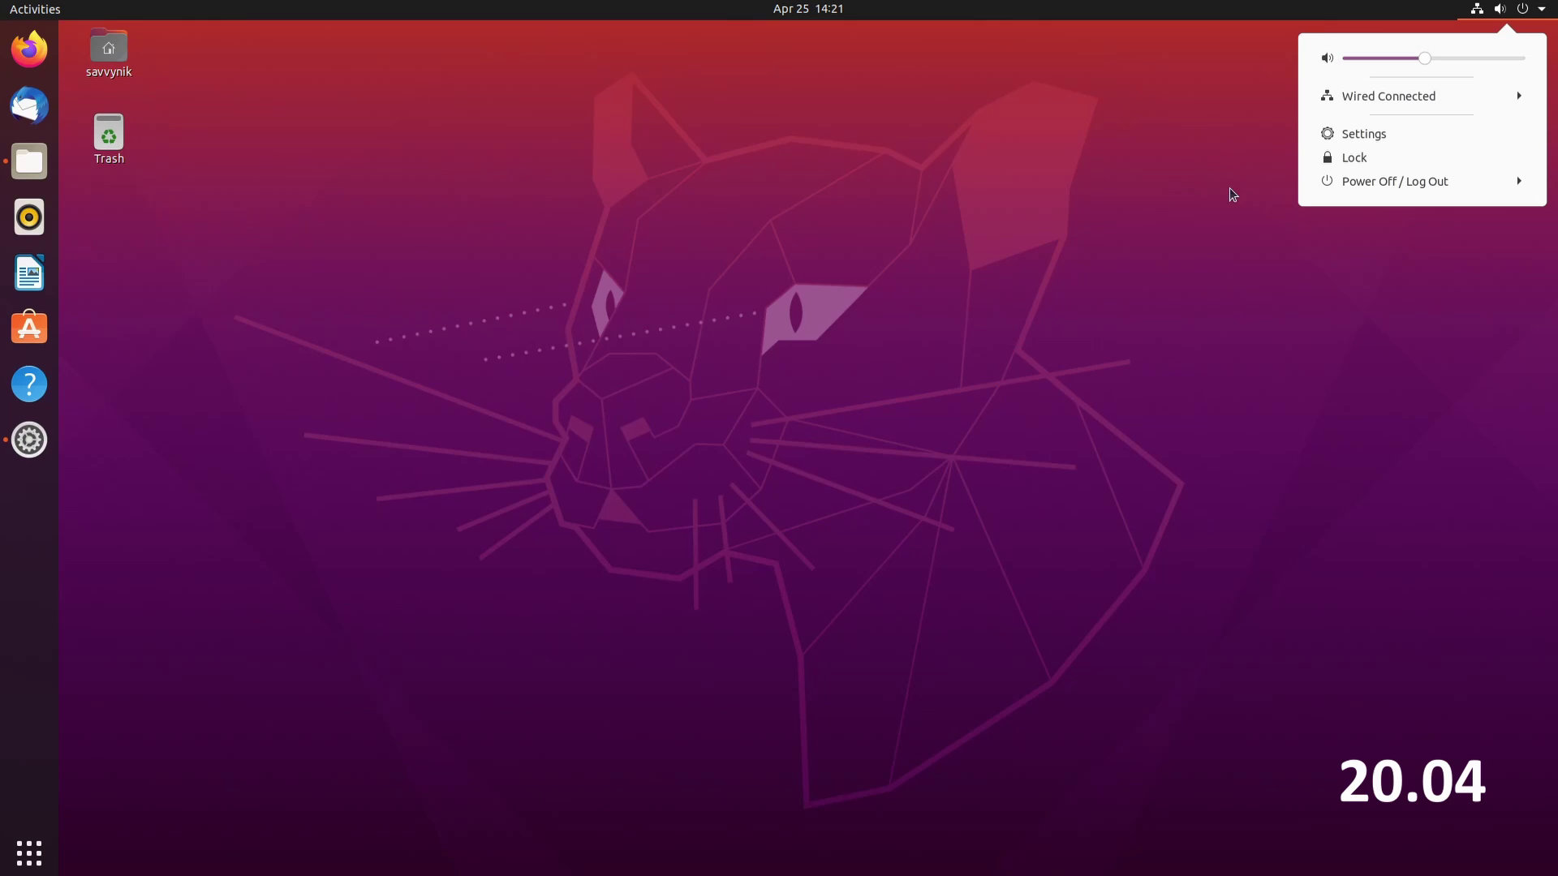
Step: Close the system menu and, after viewing the display scale options, quit Settings with Ctrl+Q
left_click(878, 303)
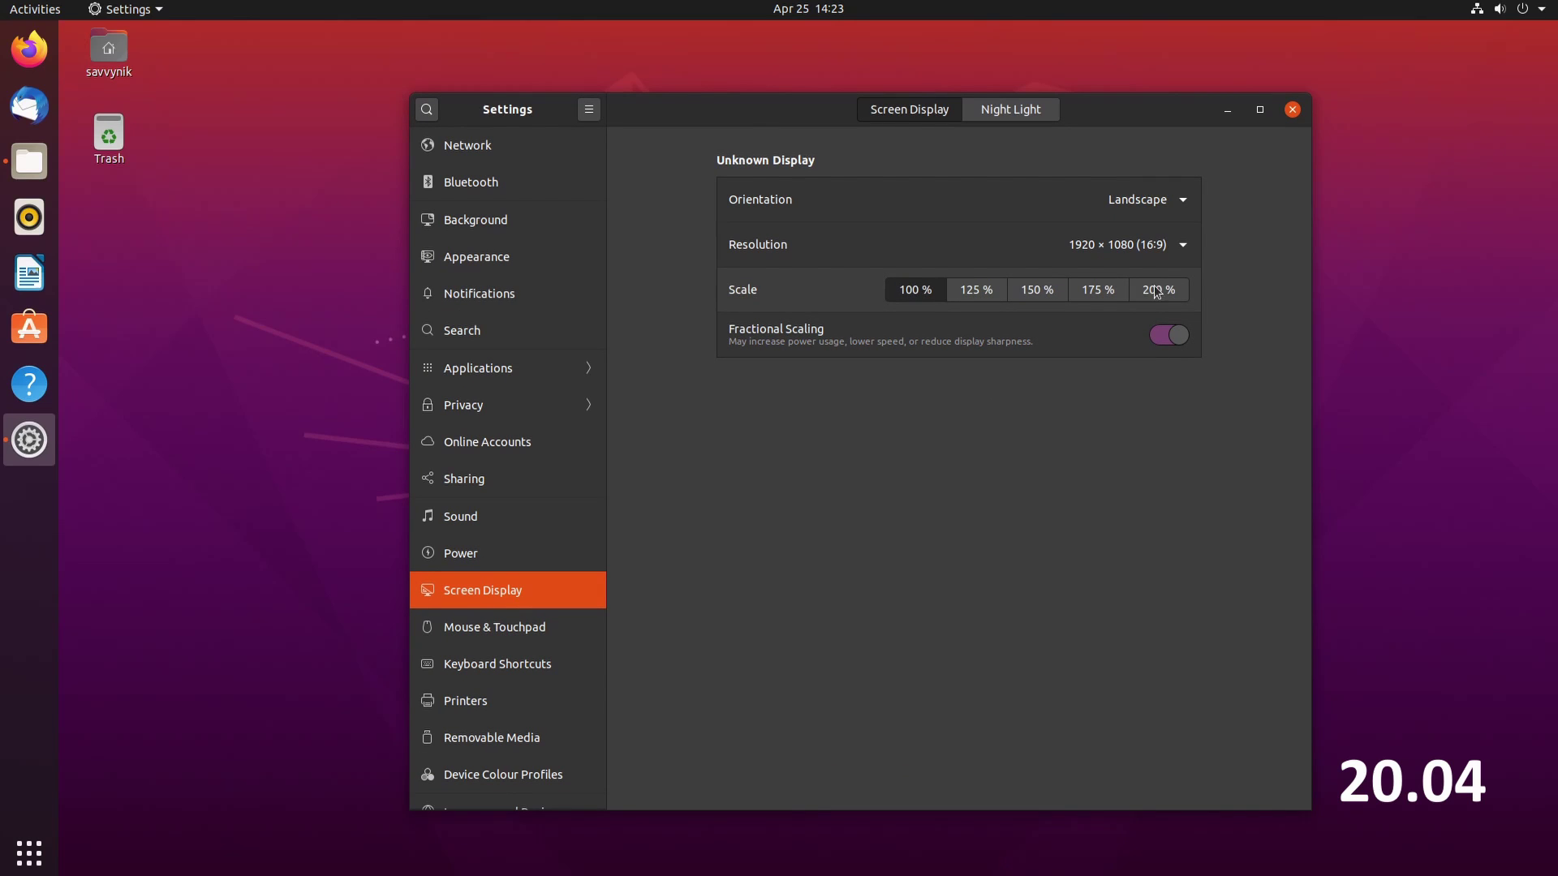
key("ctrl+q")
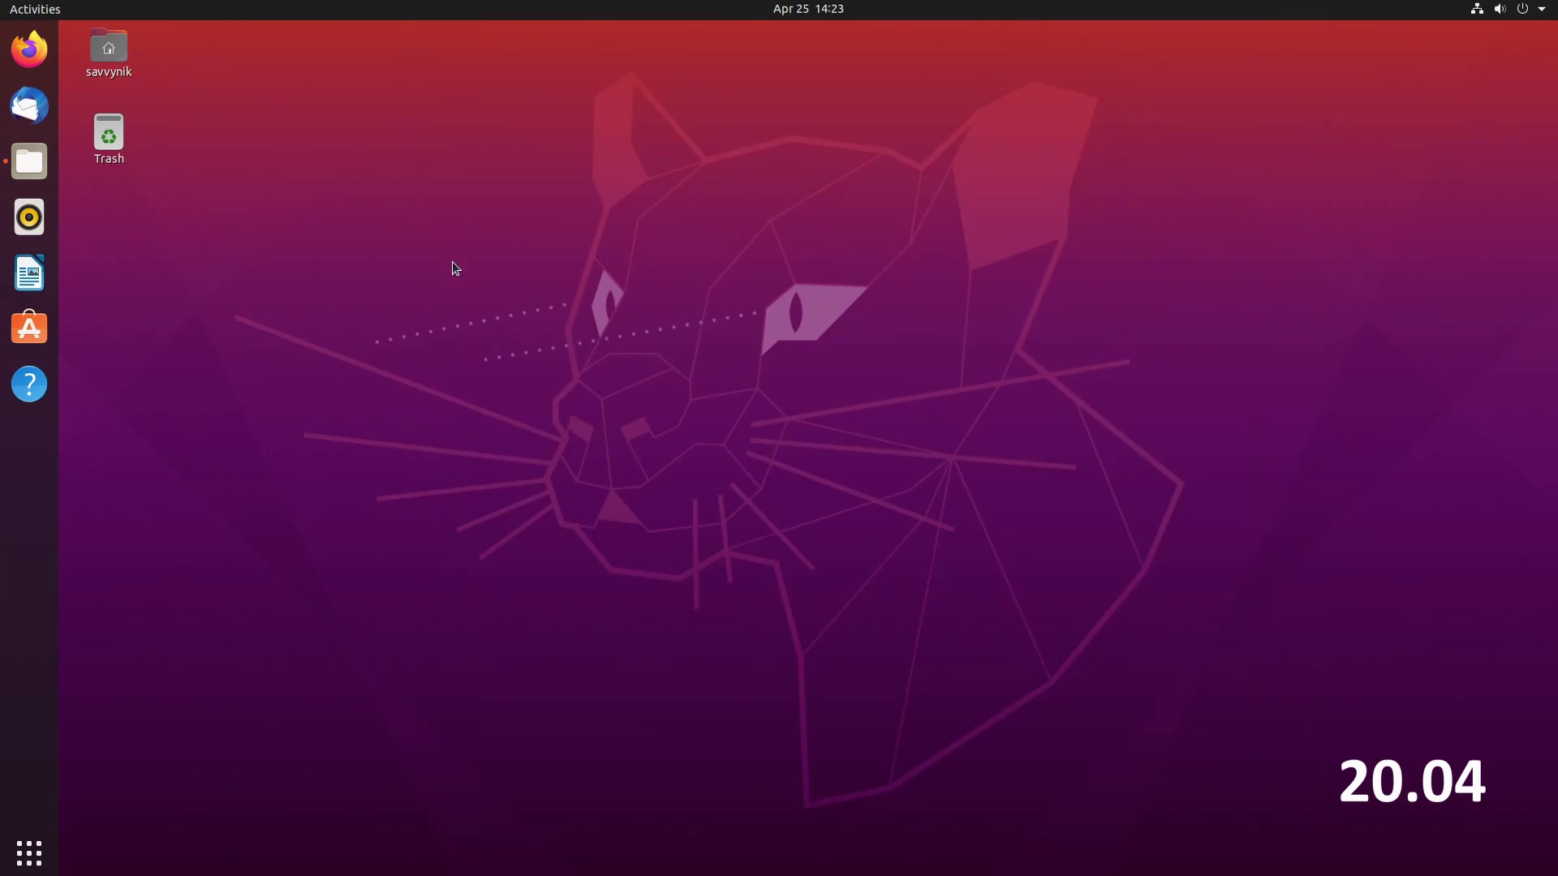
Step: Launch Ubuntu Software, expand Categories, and open Chromium from Editor's Picks
left_click(34, 349)
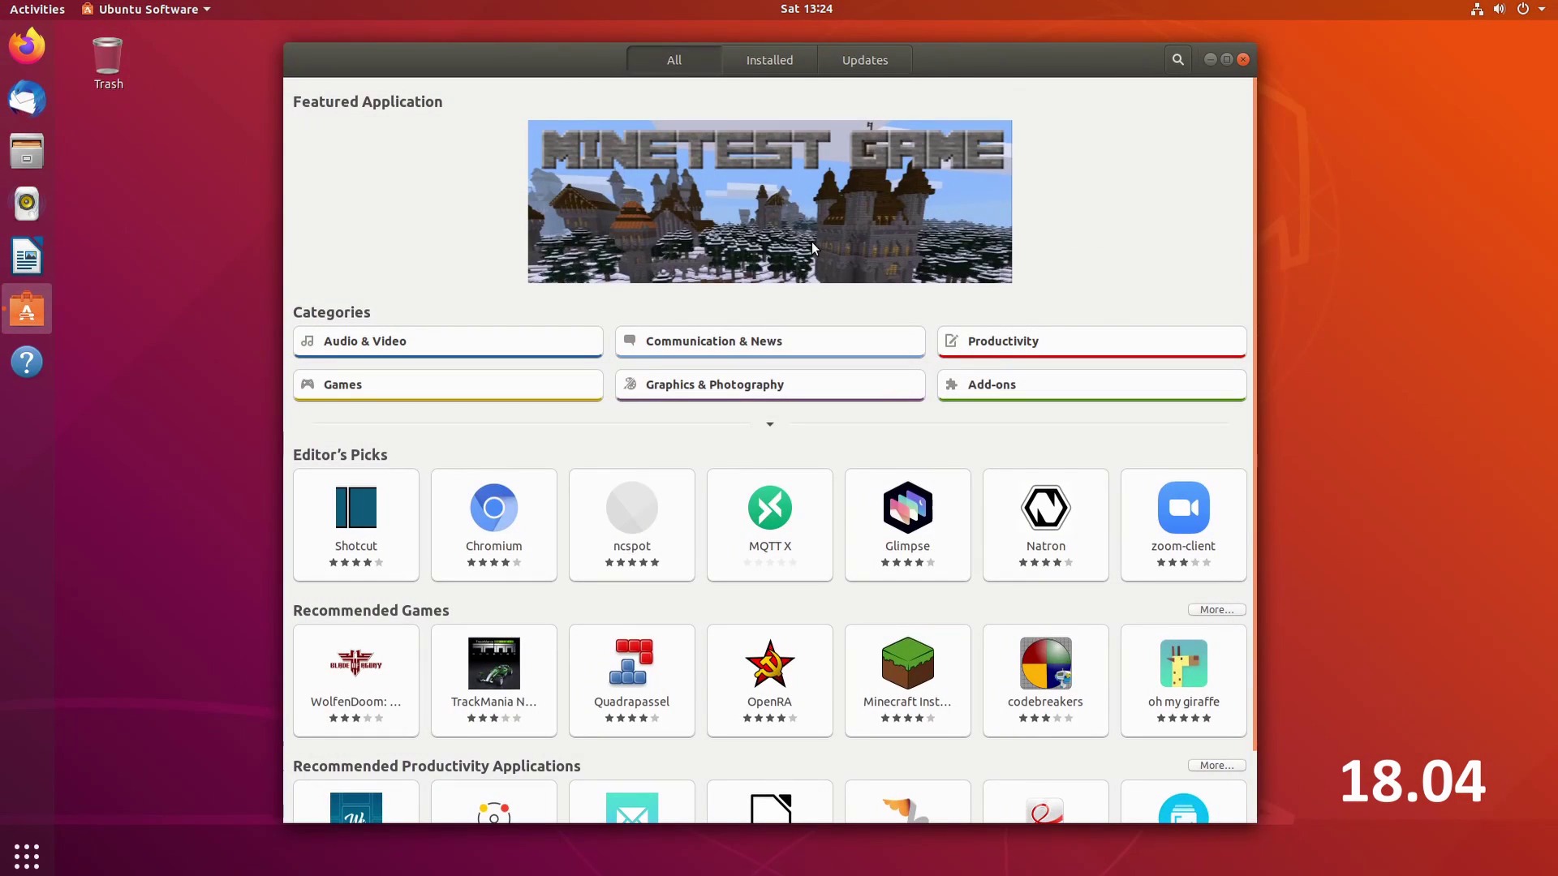
left_click(769, 426)
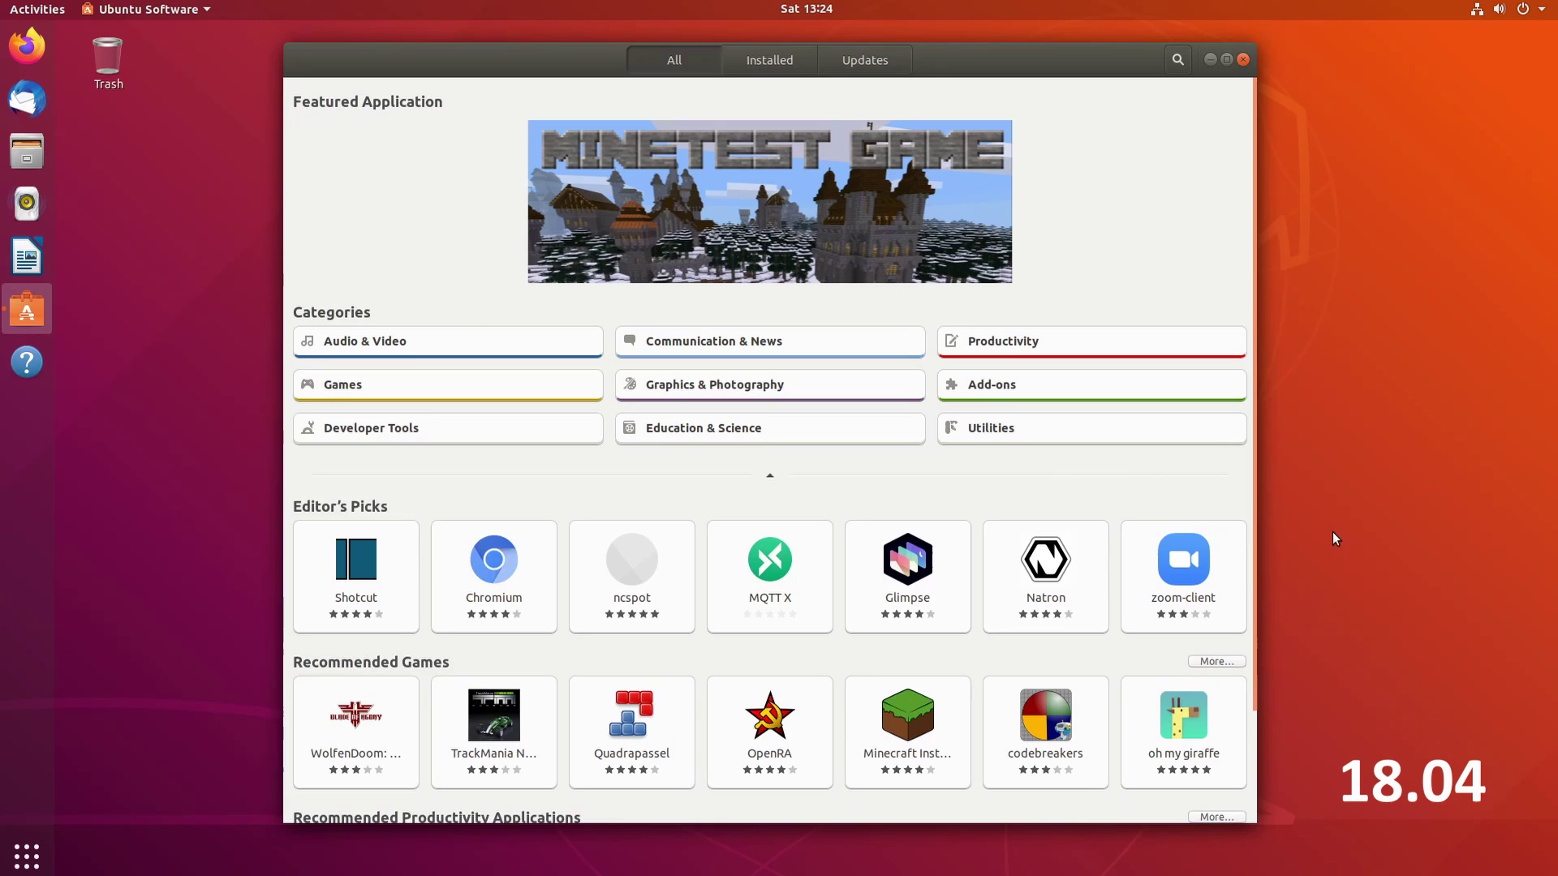
left_click(479, 578)
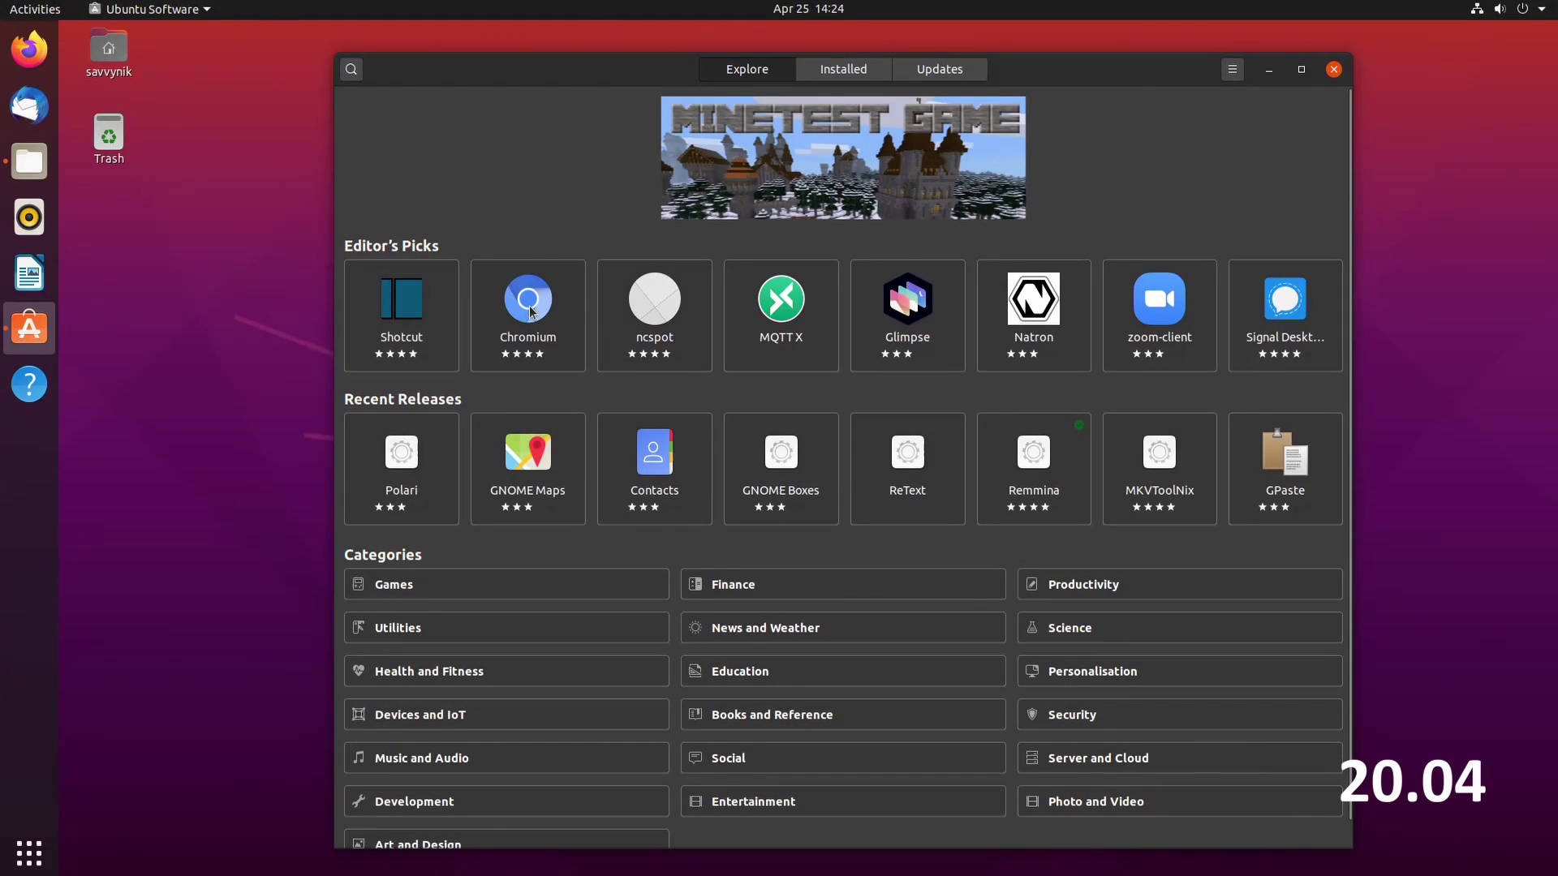
left_click(527, 320)
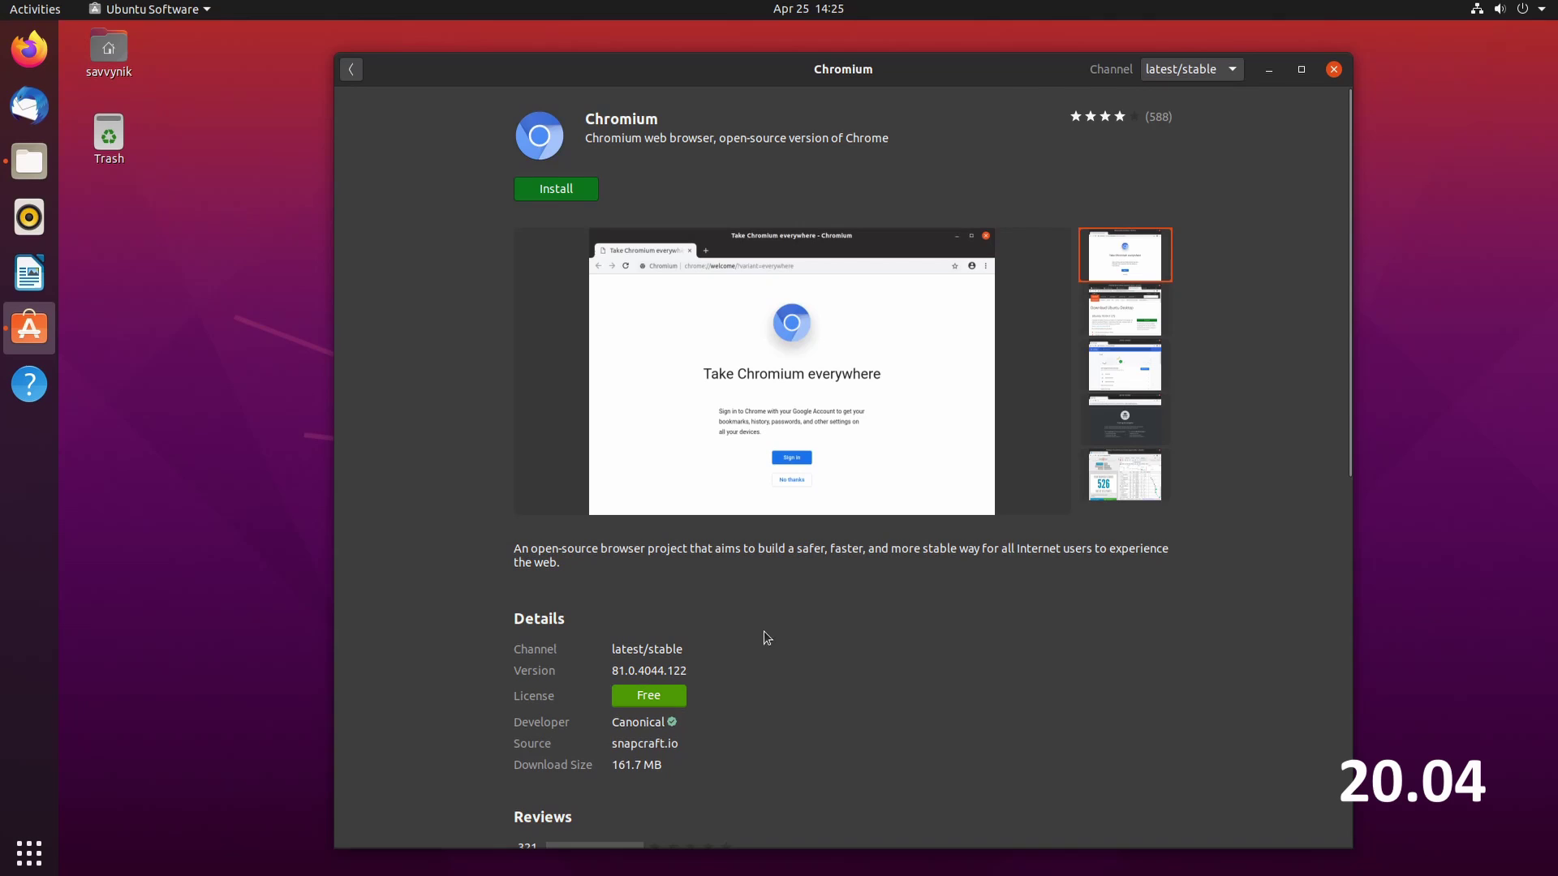
left_click(750, 758)
left_click(1188, 70)
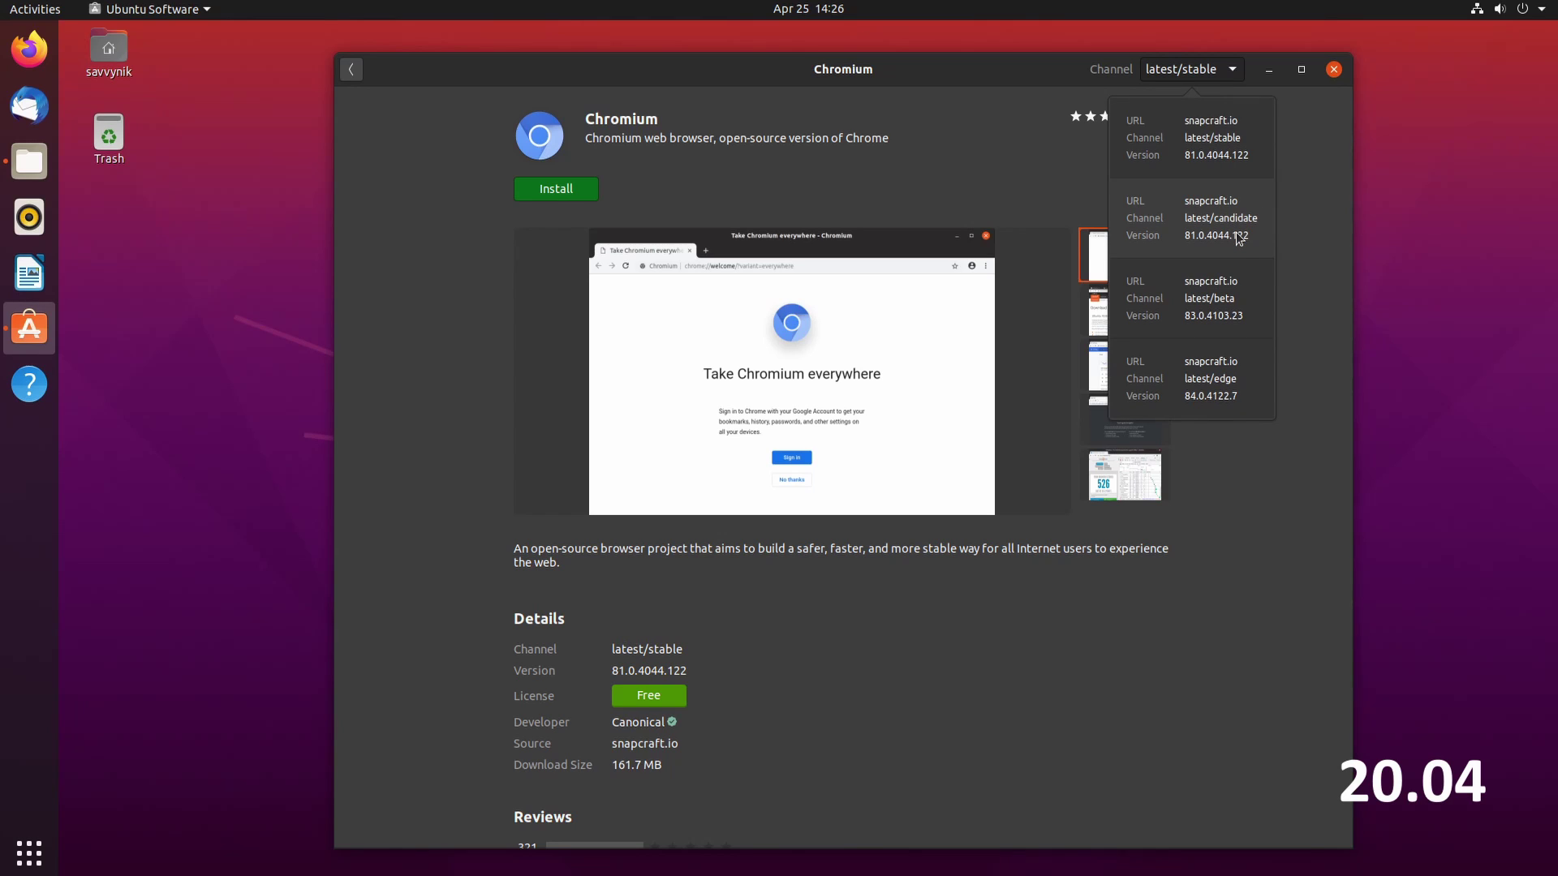
key("Escape")
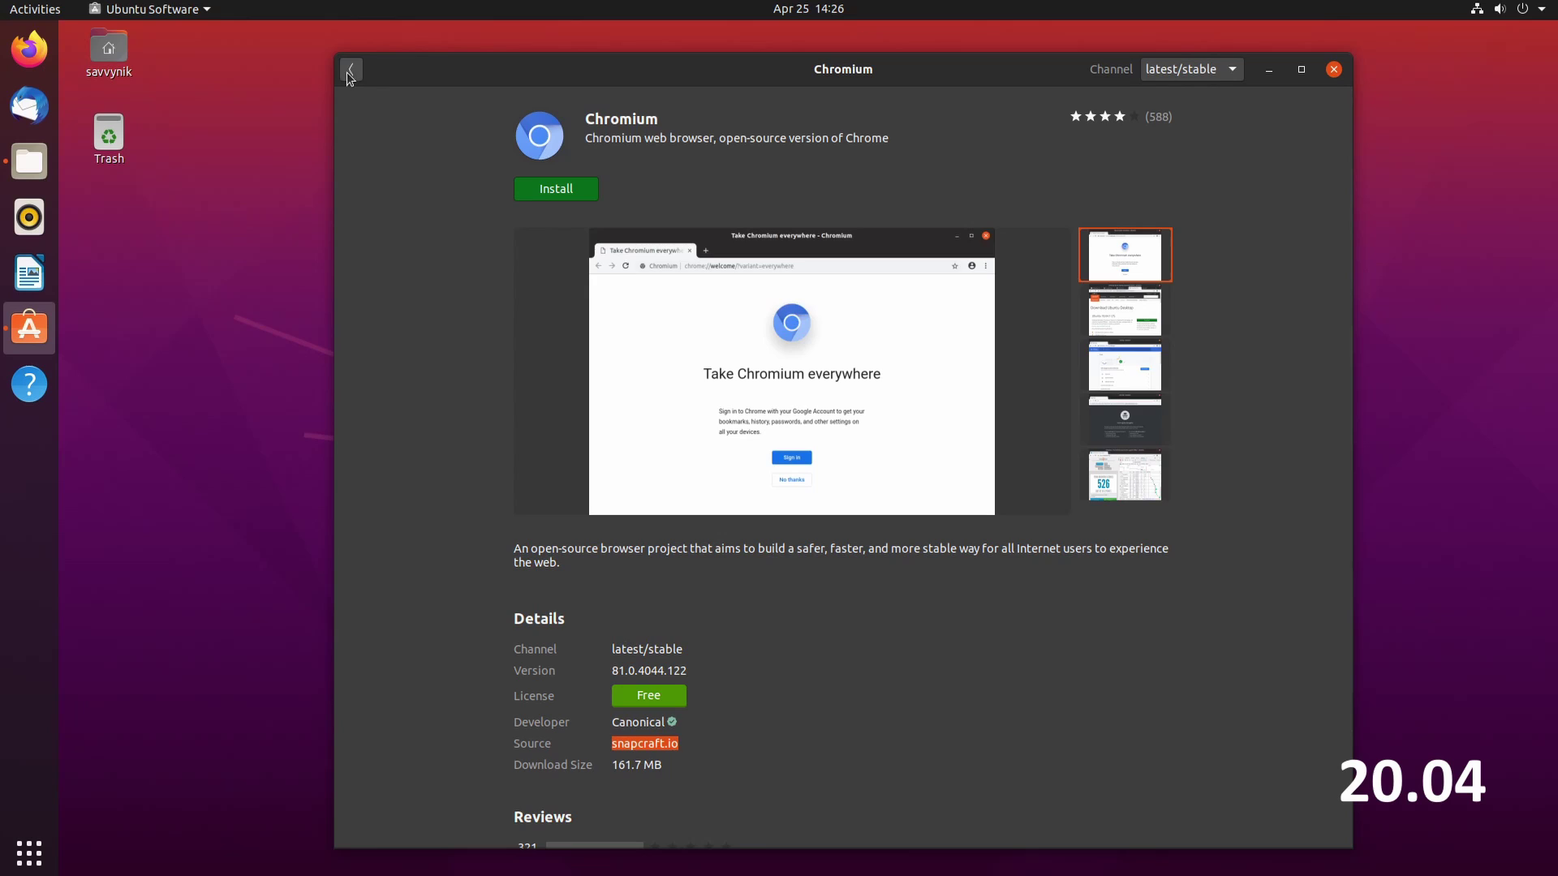
Step: Go back to Explore and view the Credits tab of About Ubuntu Software
left_click(350, 72)
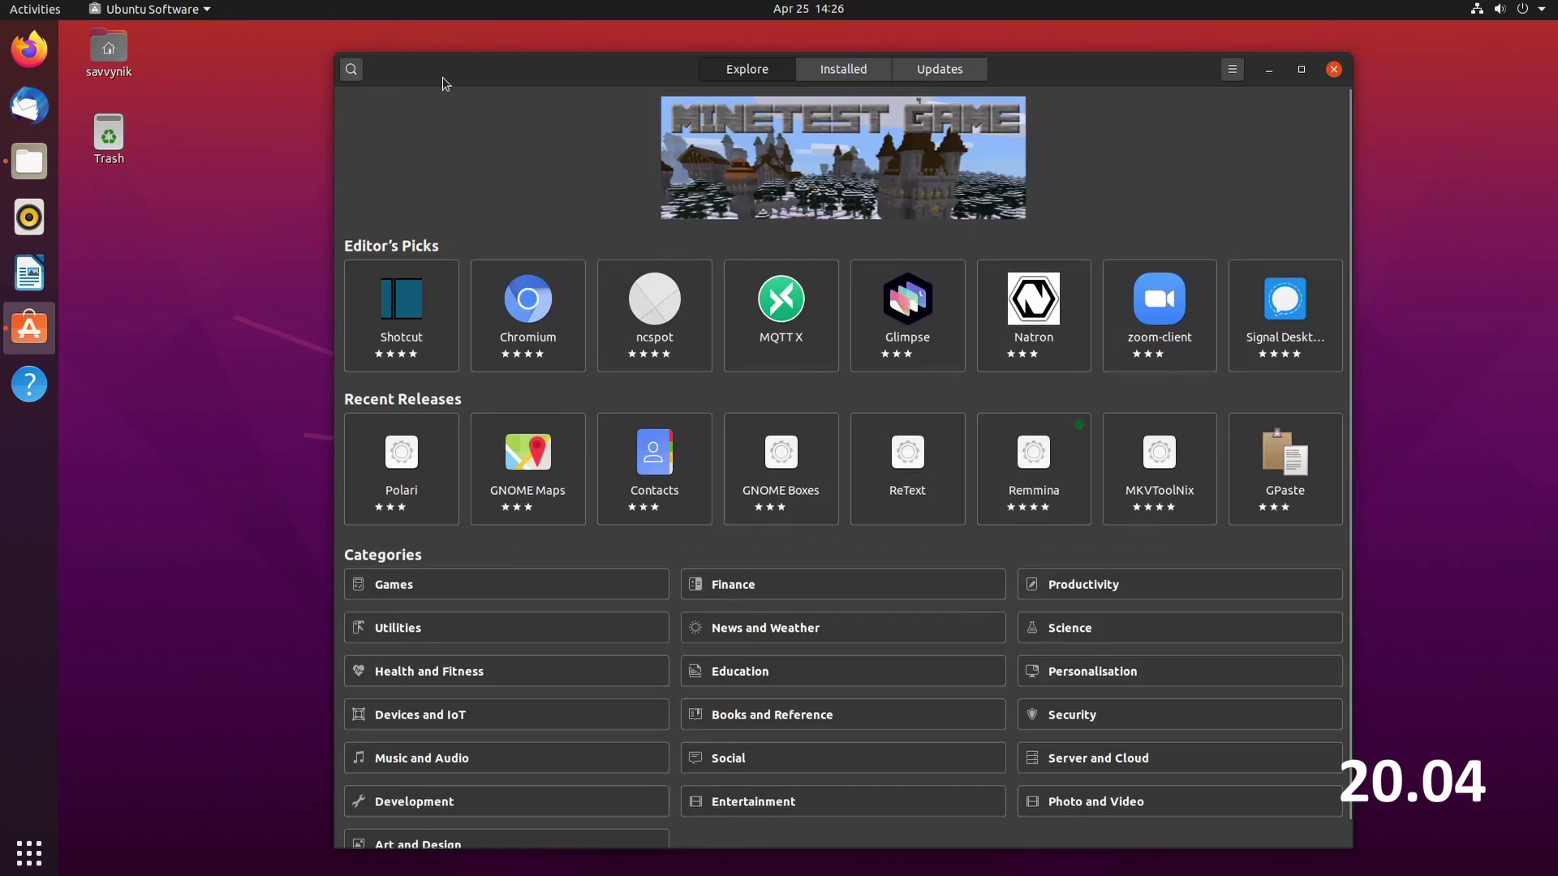
left_click(1238, 76)
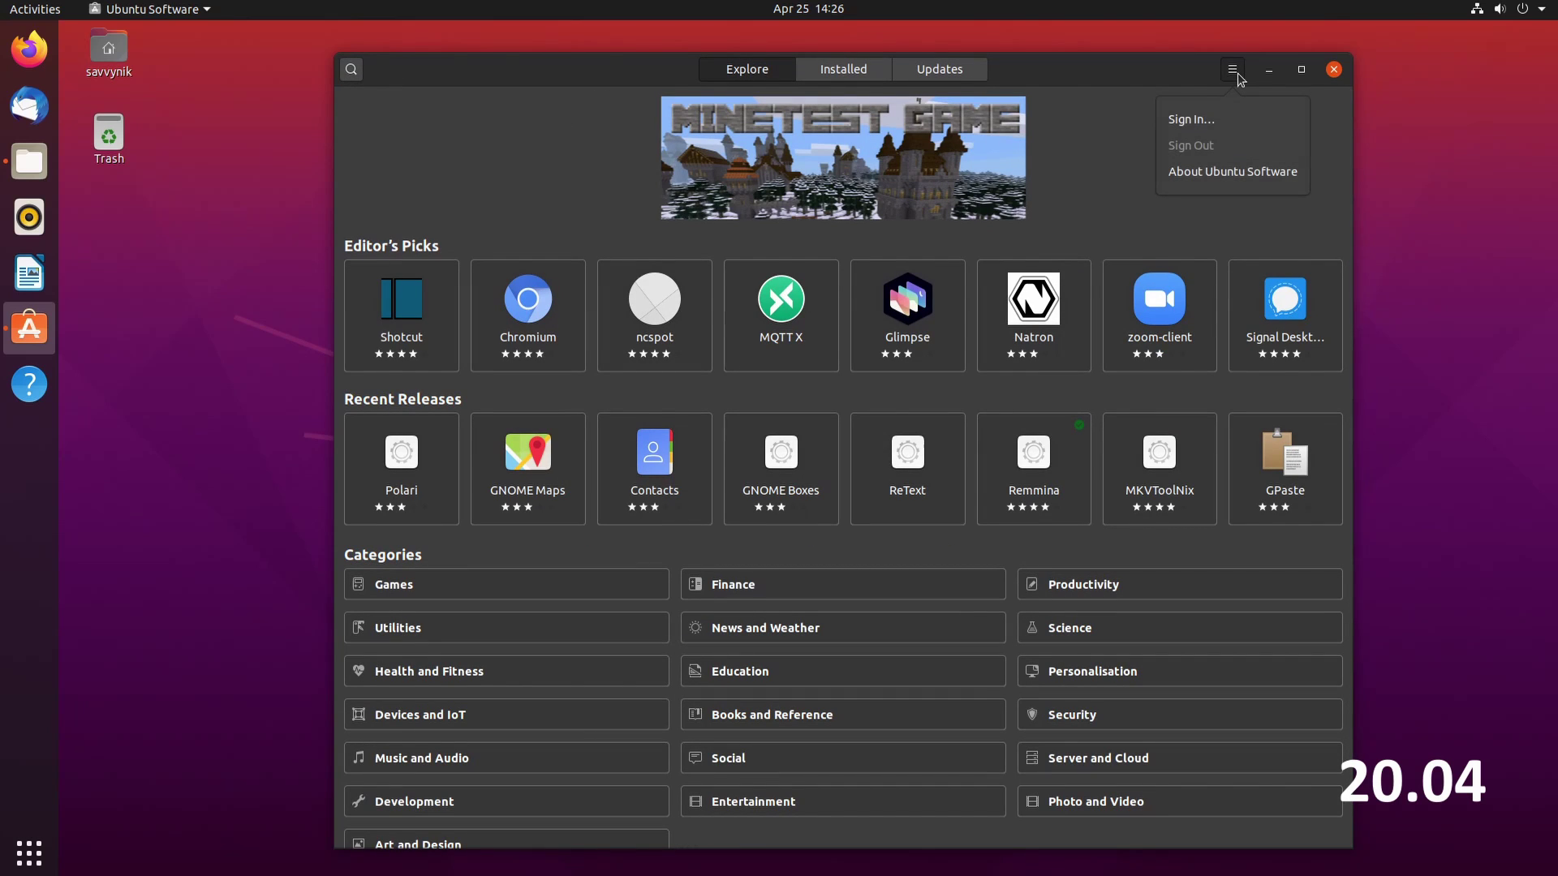
left_click(1227, 175)
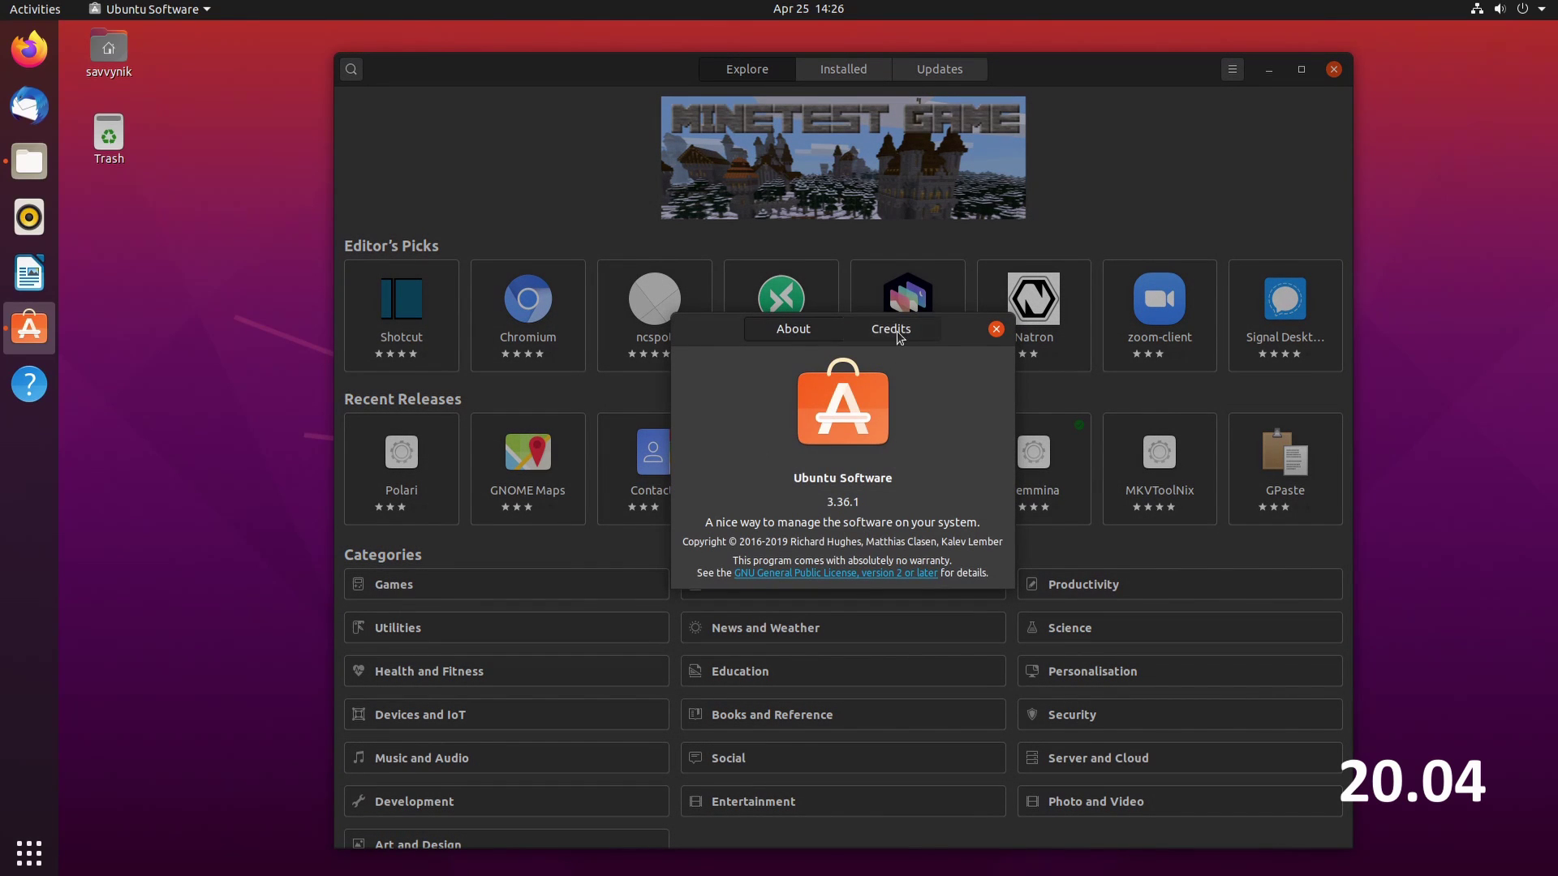
left_click(899, 336)
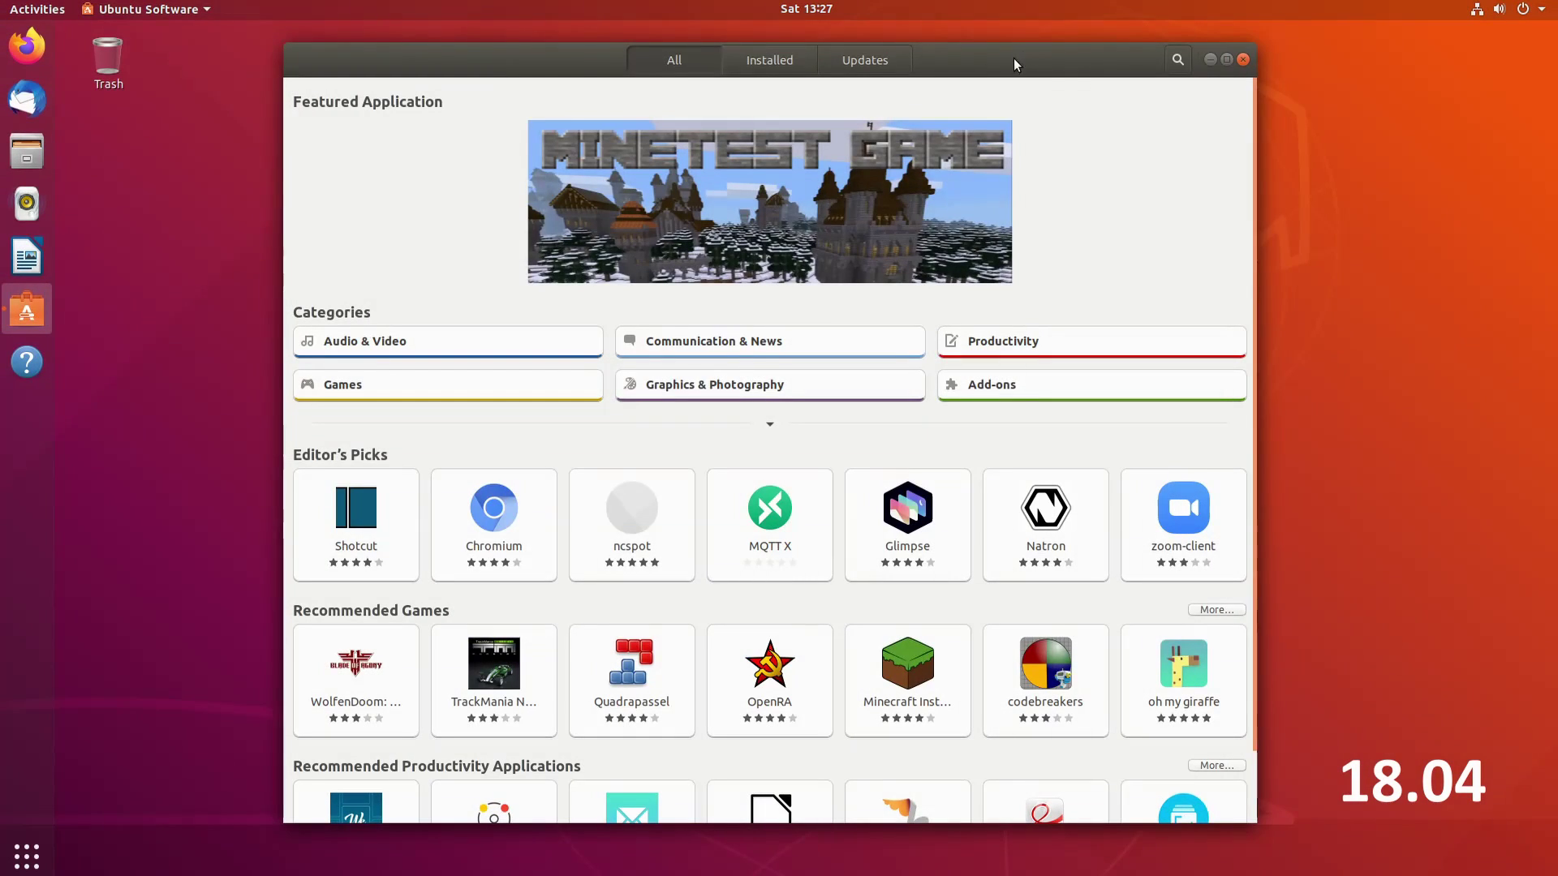
Step: Search the catalogue for 'visual studio', then cancel the search back to Explore
left_click(1176, 62)
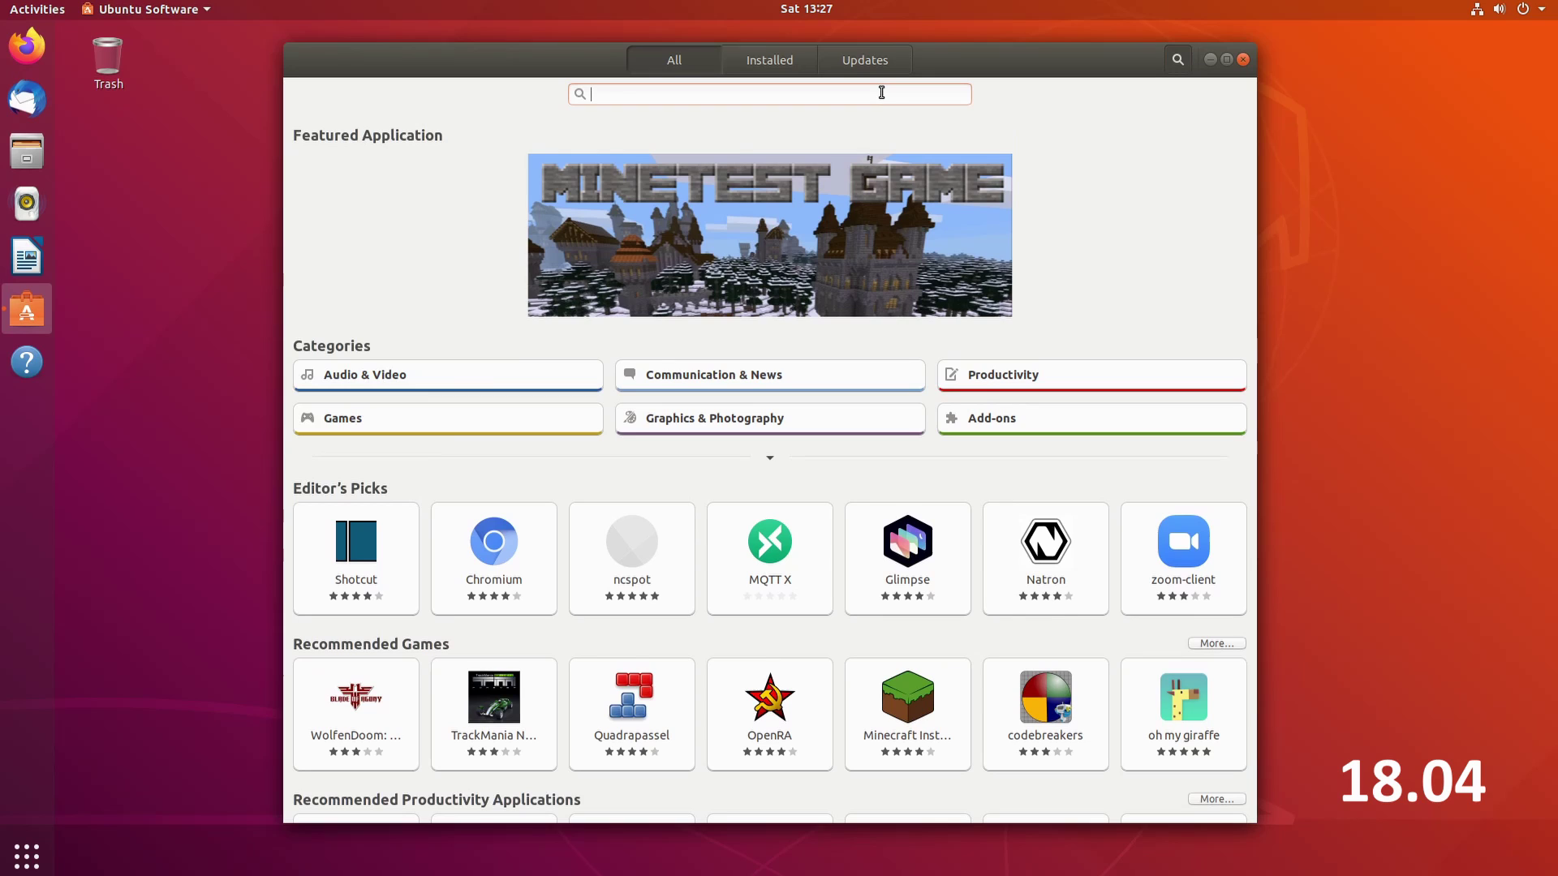
type("visual st")
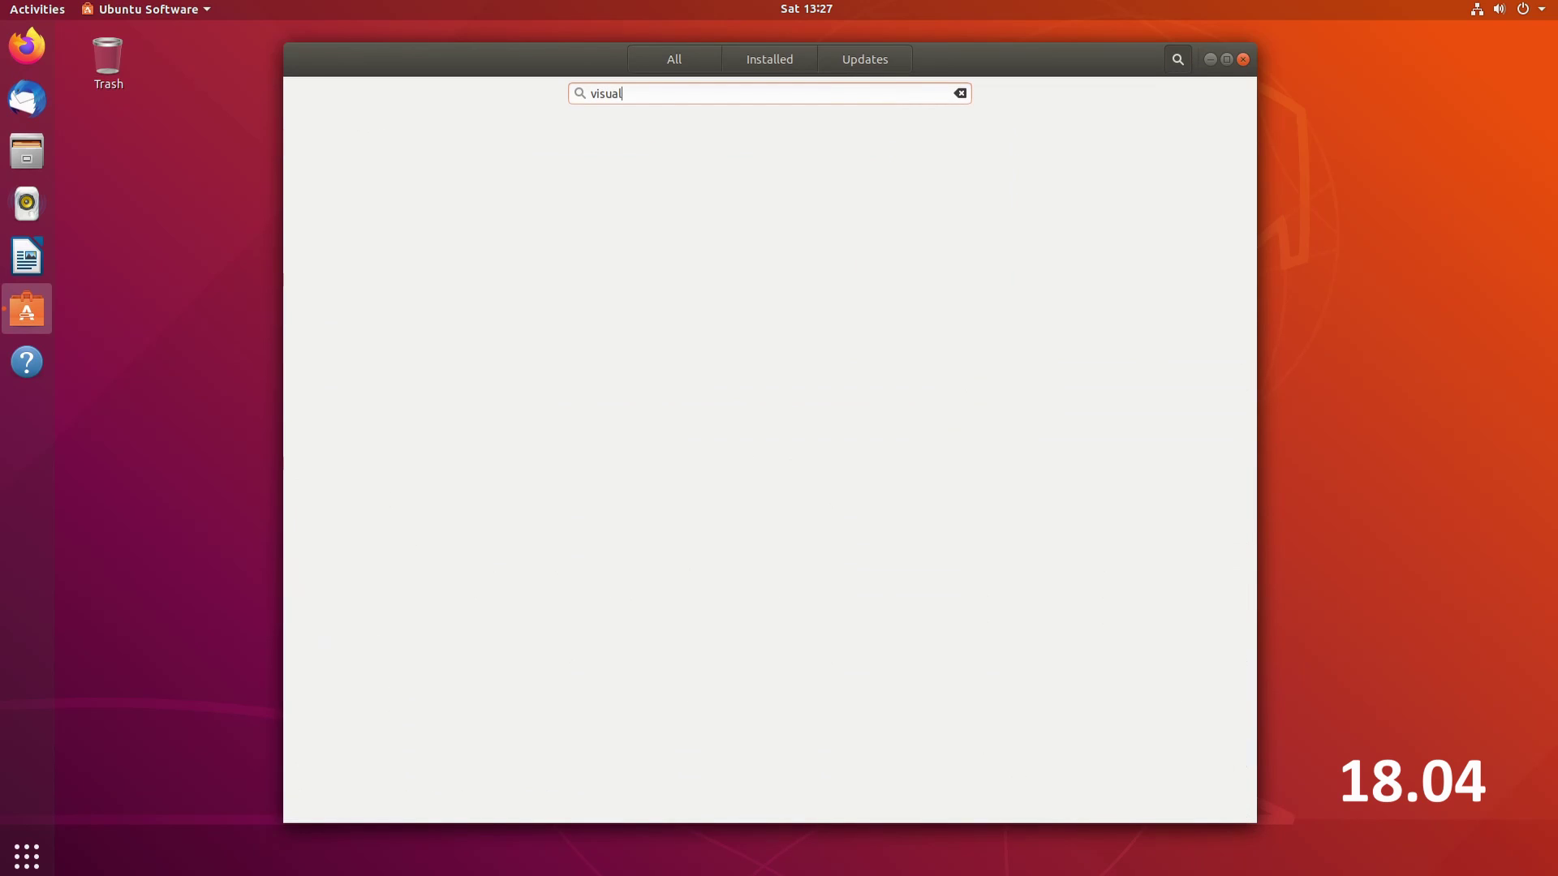
type("udio")
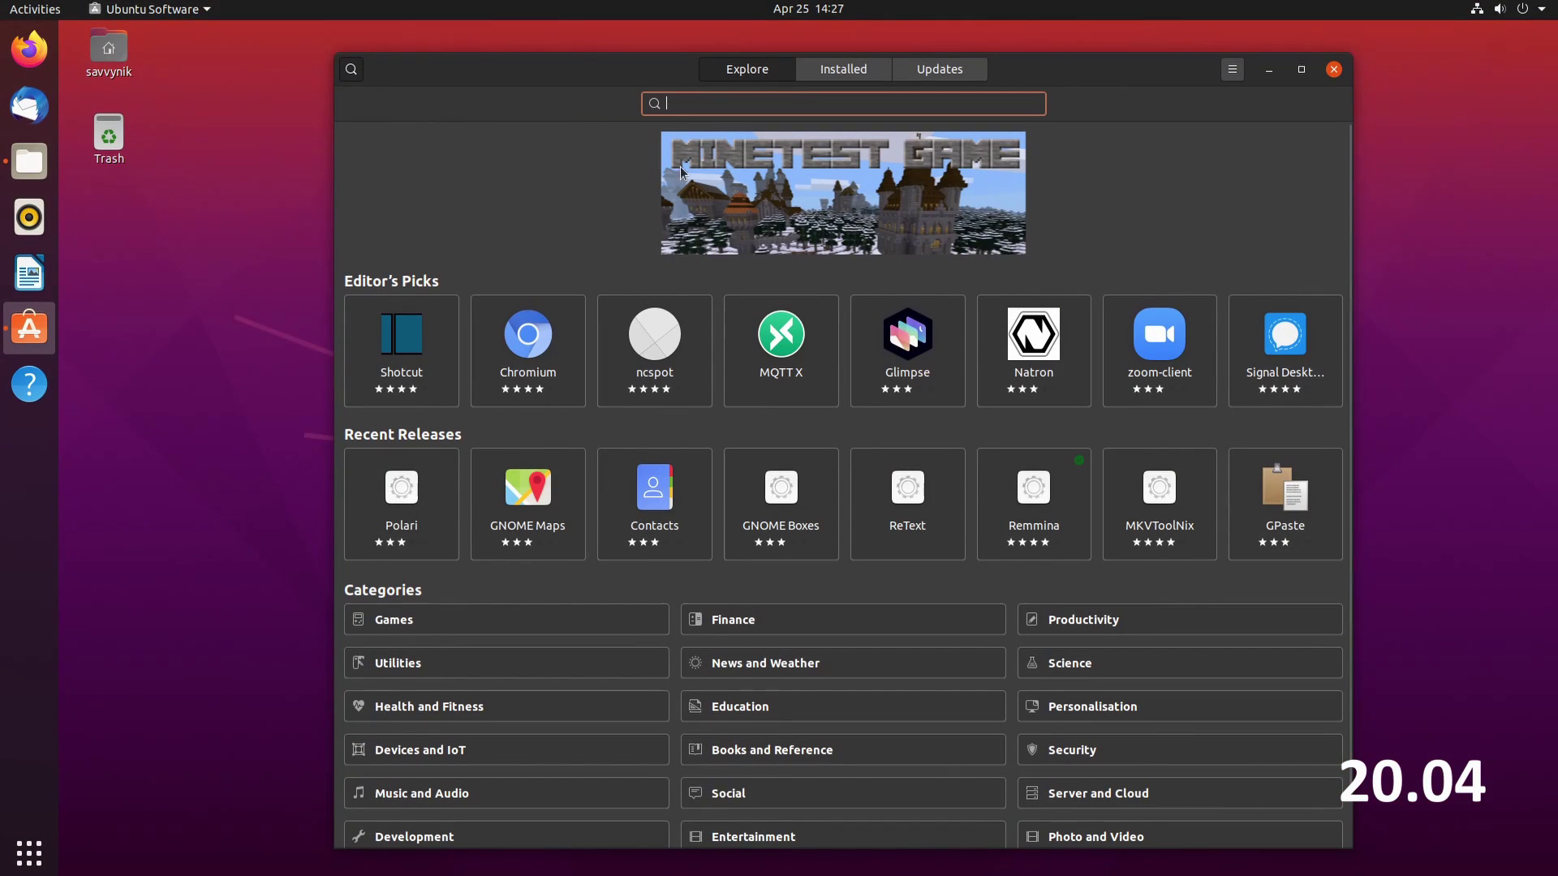
type("visual")
key("Escape")
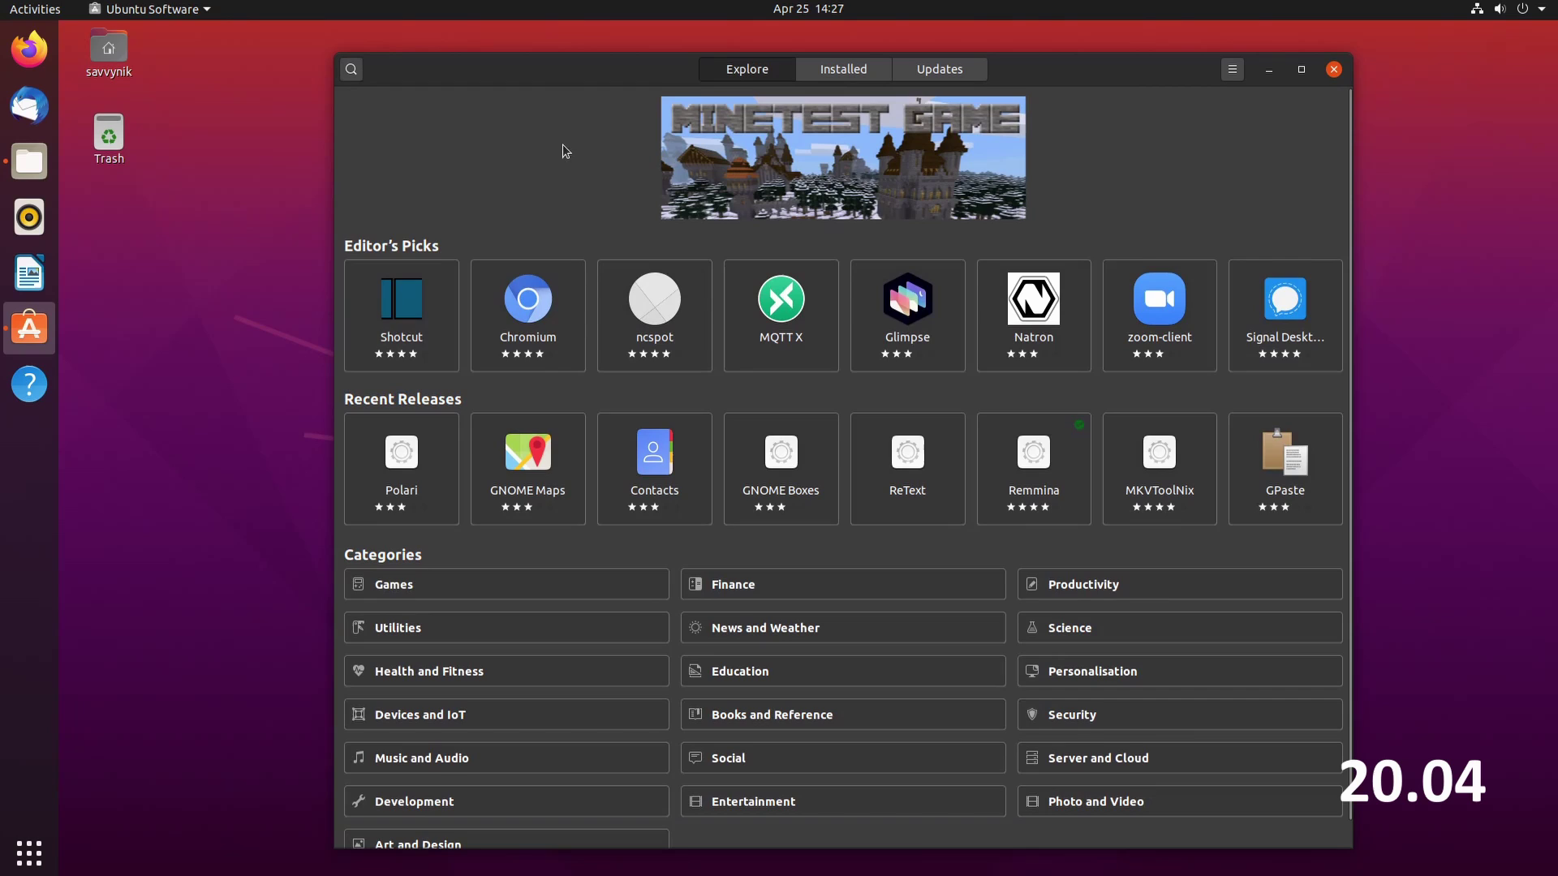
Step: Search 'v', open the Visual Studio Code page and scroll down to Details and Reviews
left_click(351, 70)
type("visual")
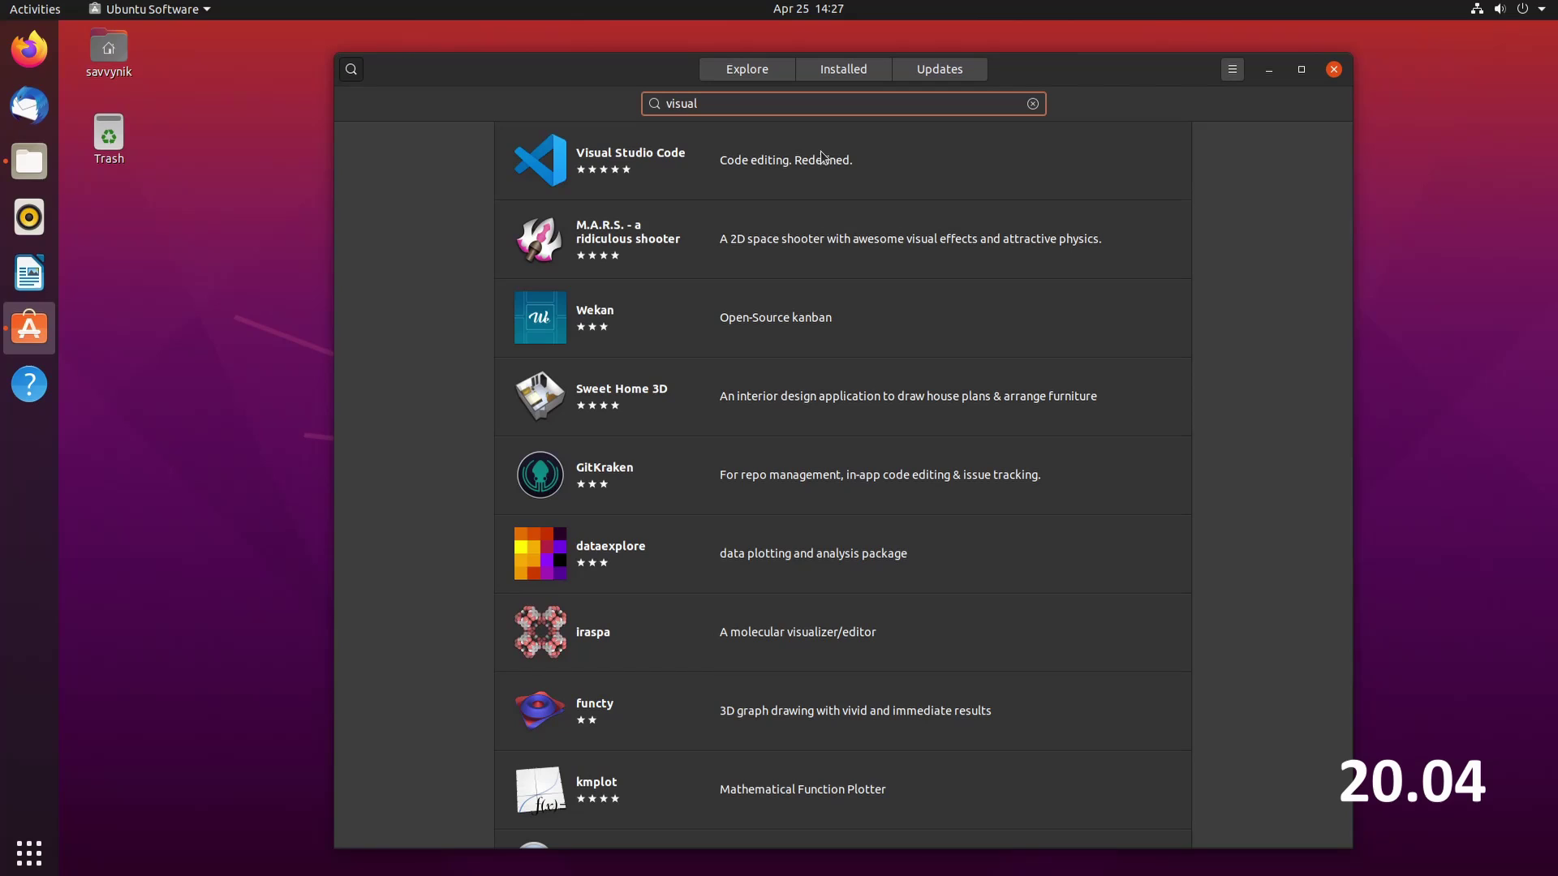
left_click(753, 159)
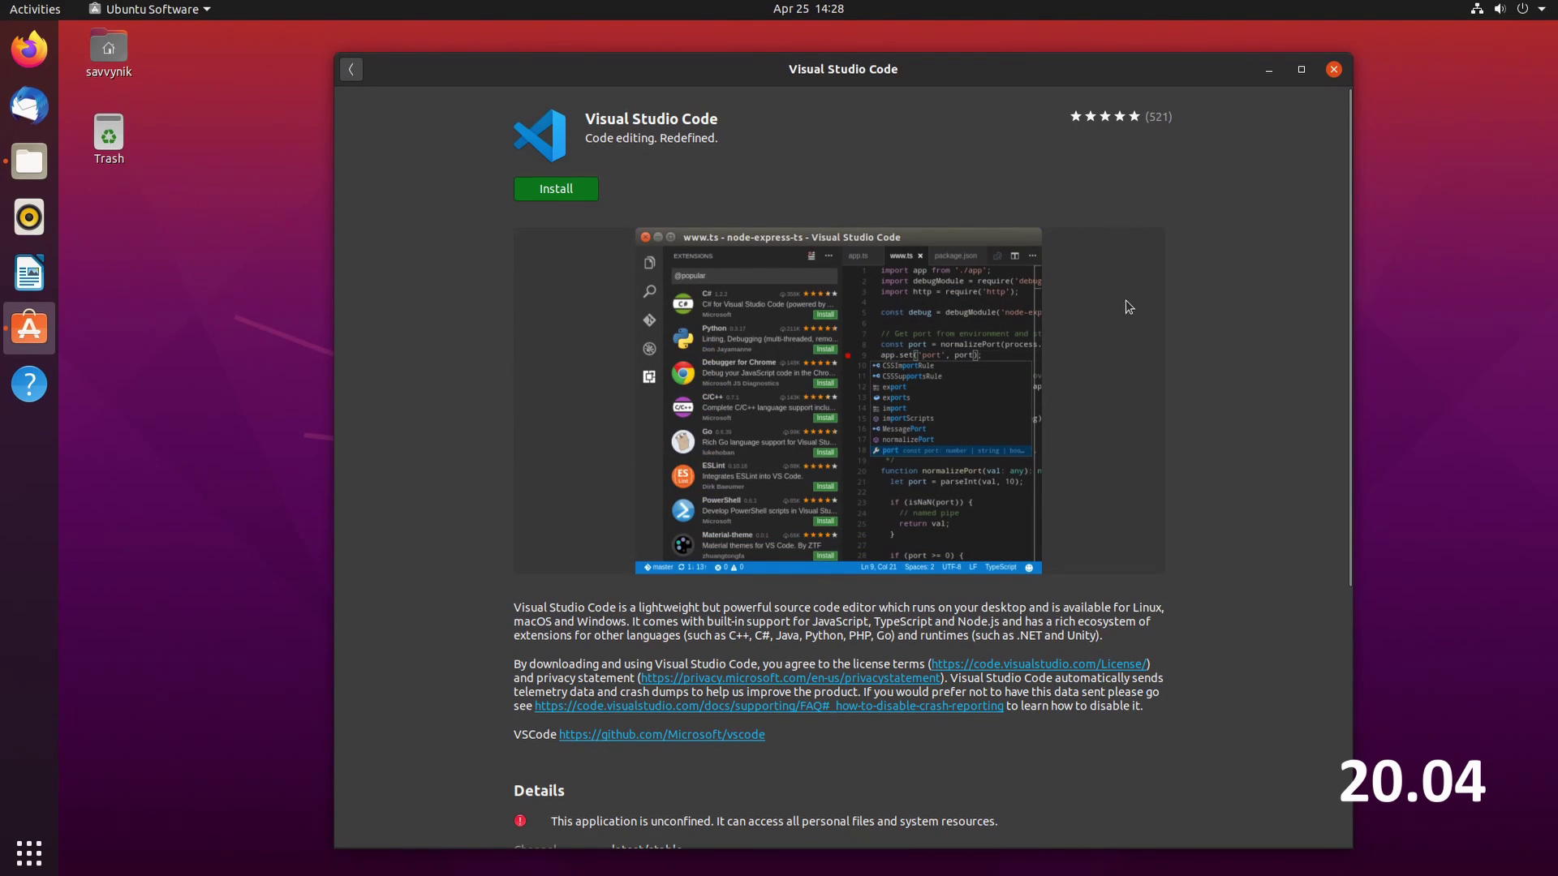
left_click_drag(1350, 258, 1353, 547)
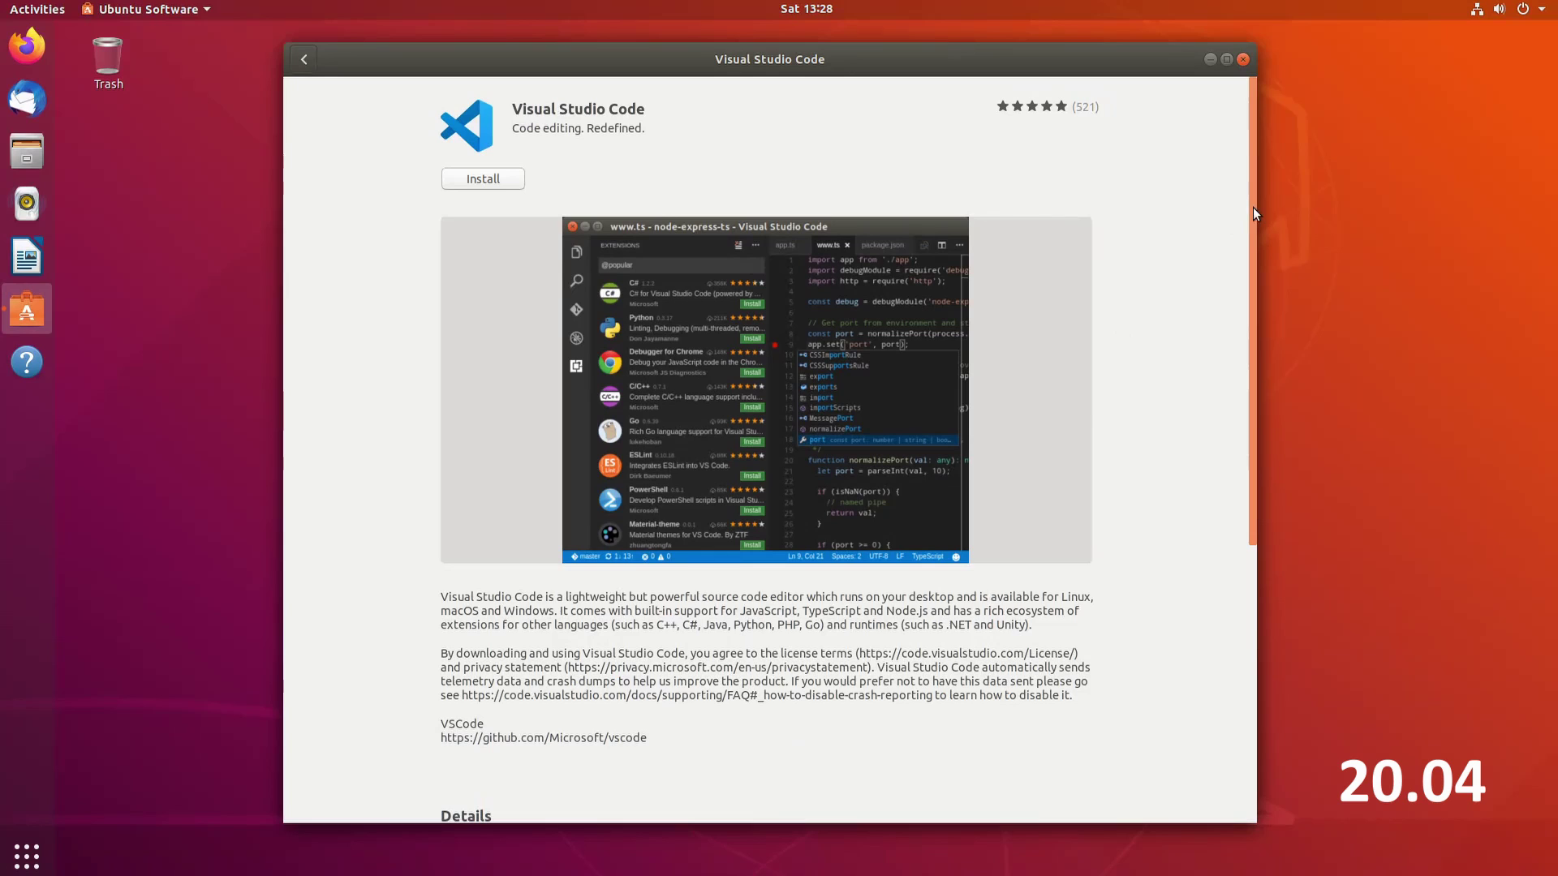
left_click_drag(1255, 206, 1242, 431)
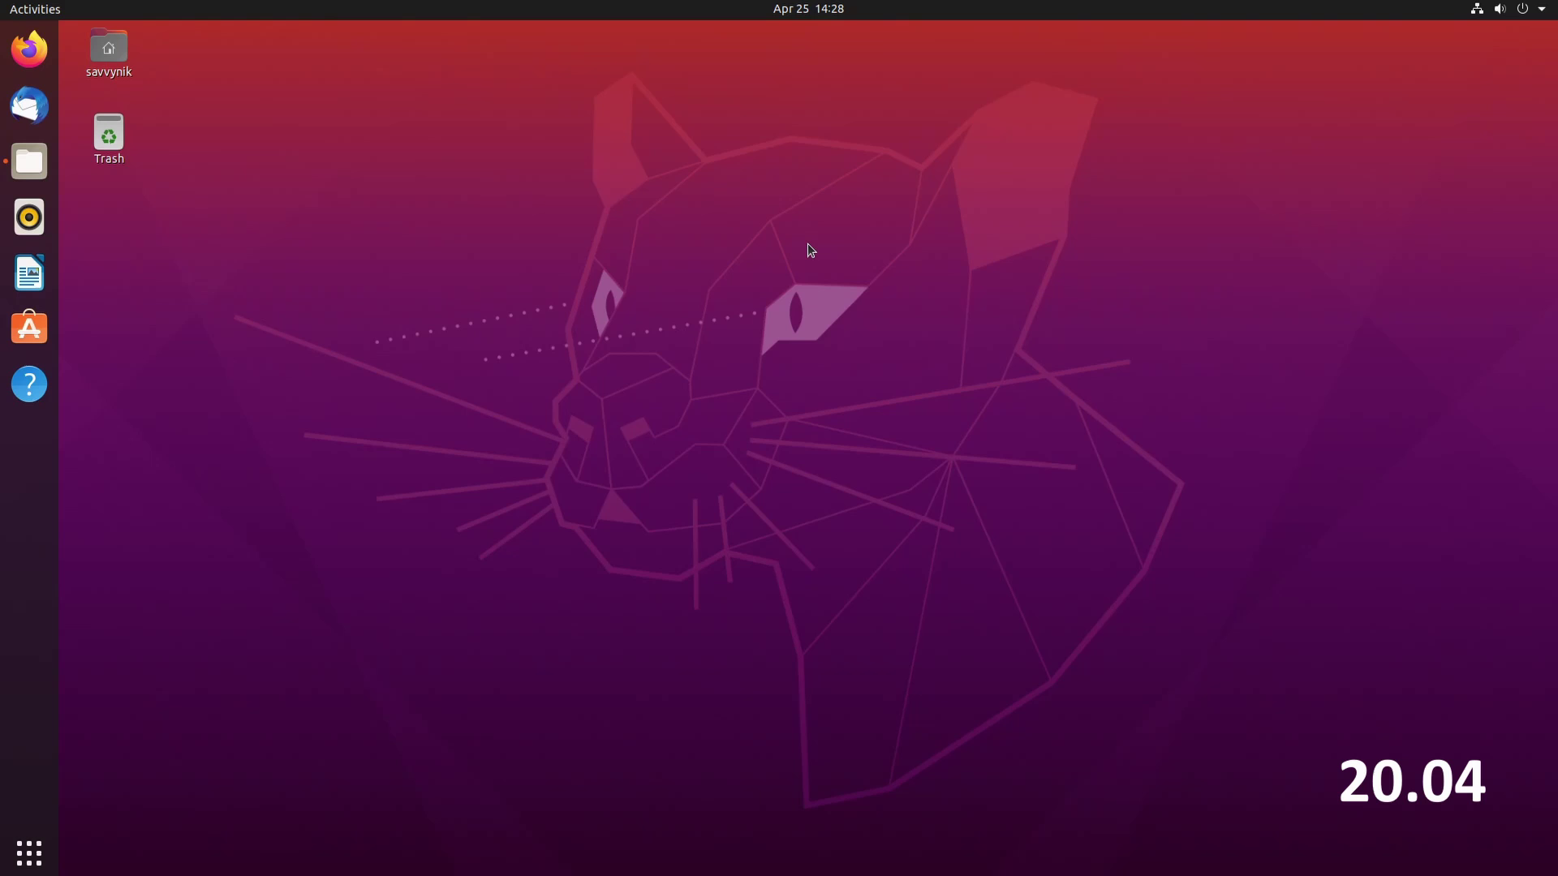
Step: Launch Terminal by searching 'ter' in Activities
mouse_move(2, 2)
type("ter")
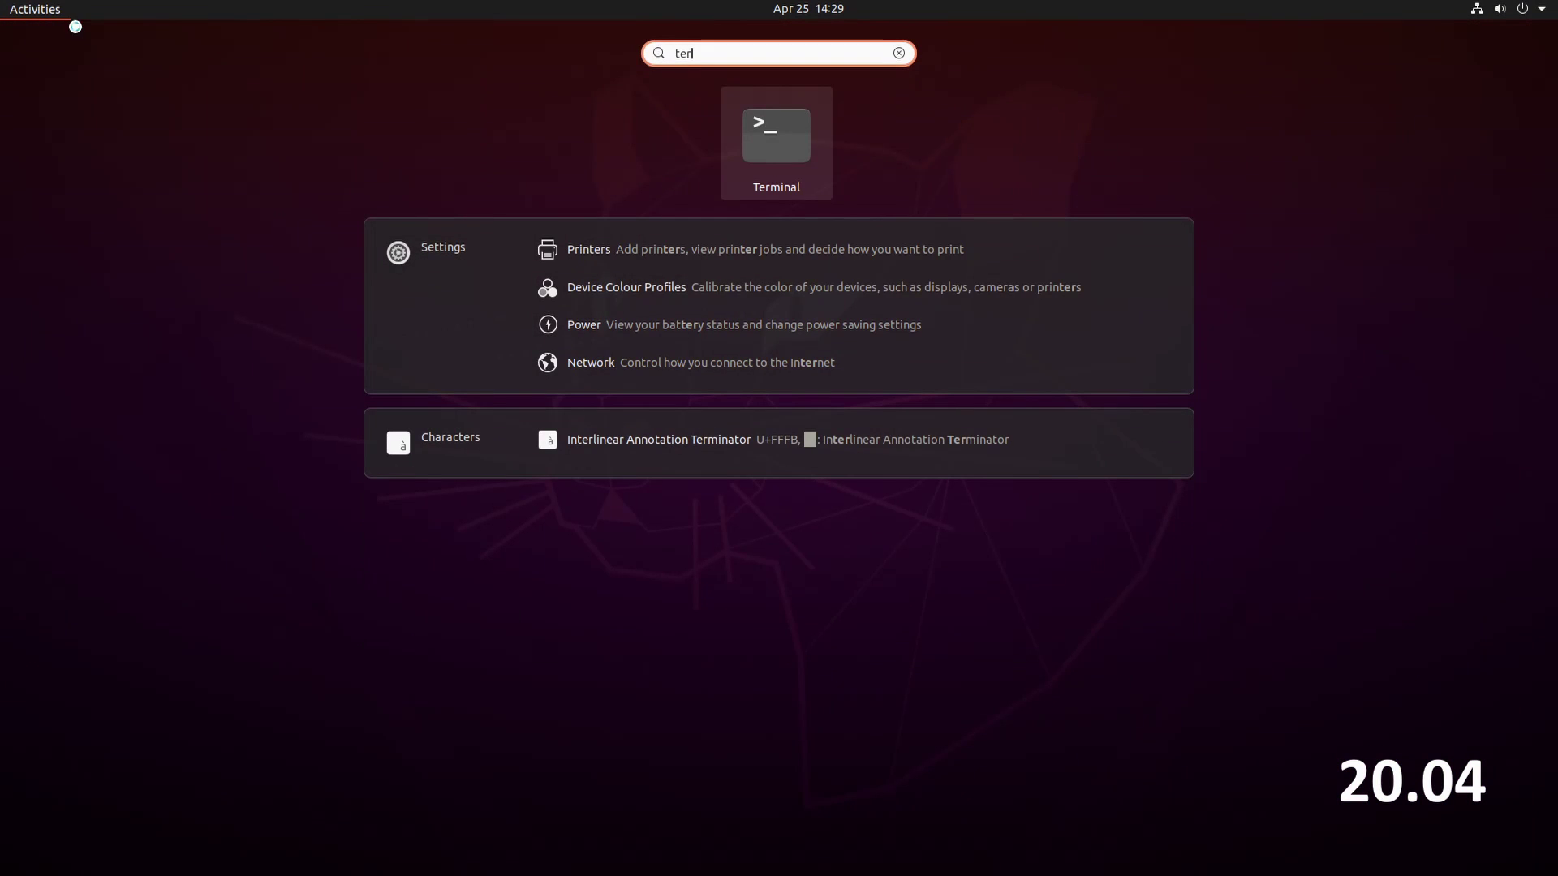
key("Return")
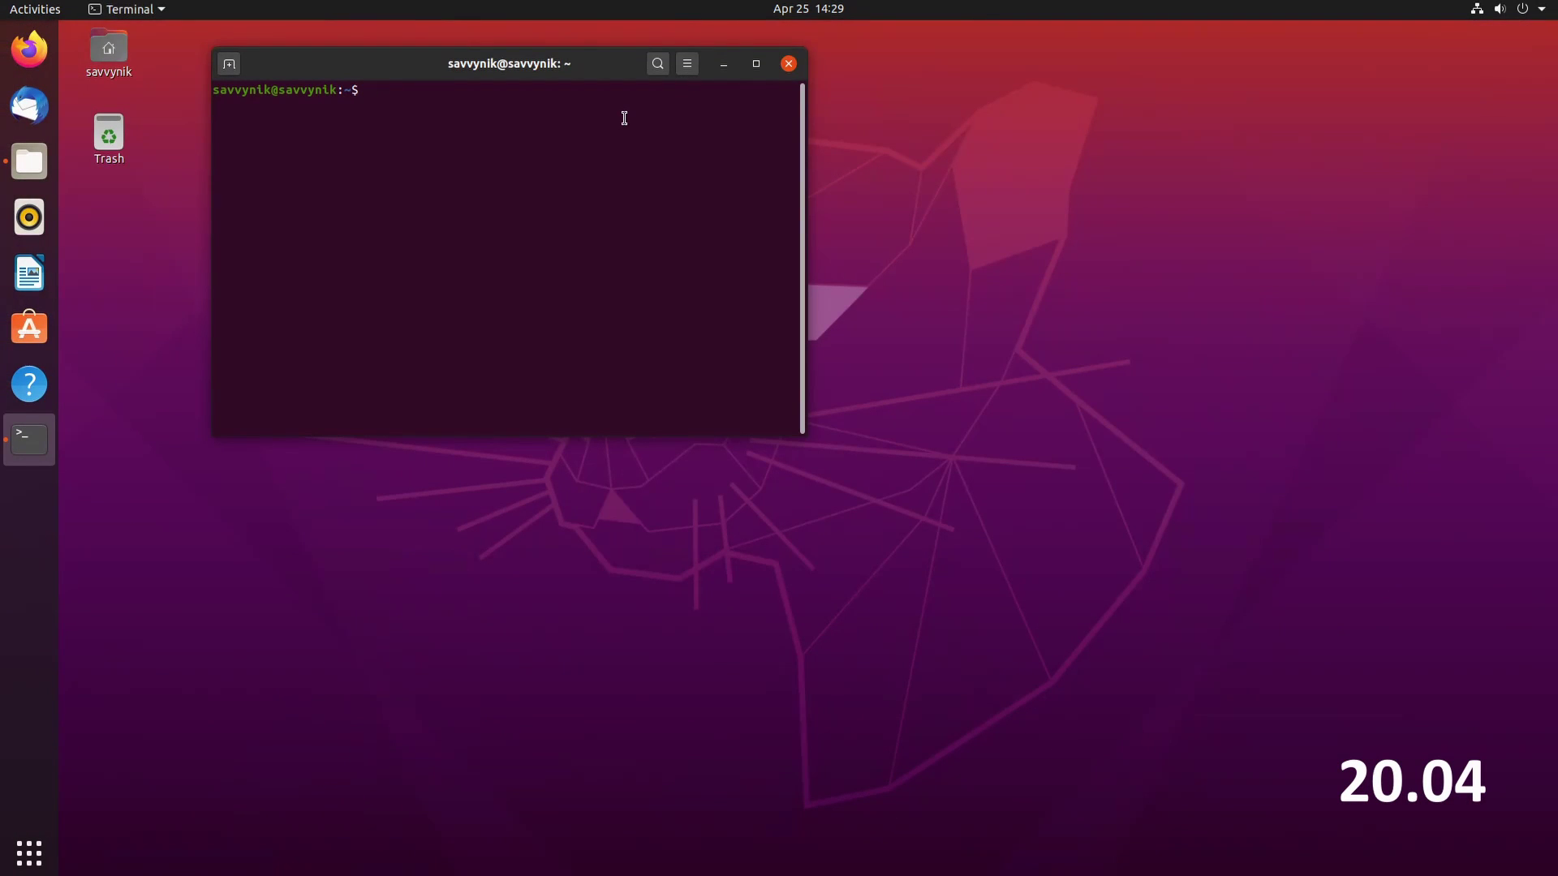
Step: Run uname -r, enlarge the text, and select the reported kernel 5.4.0-26-generic
type("uname -r")
key("Return")
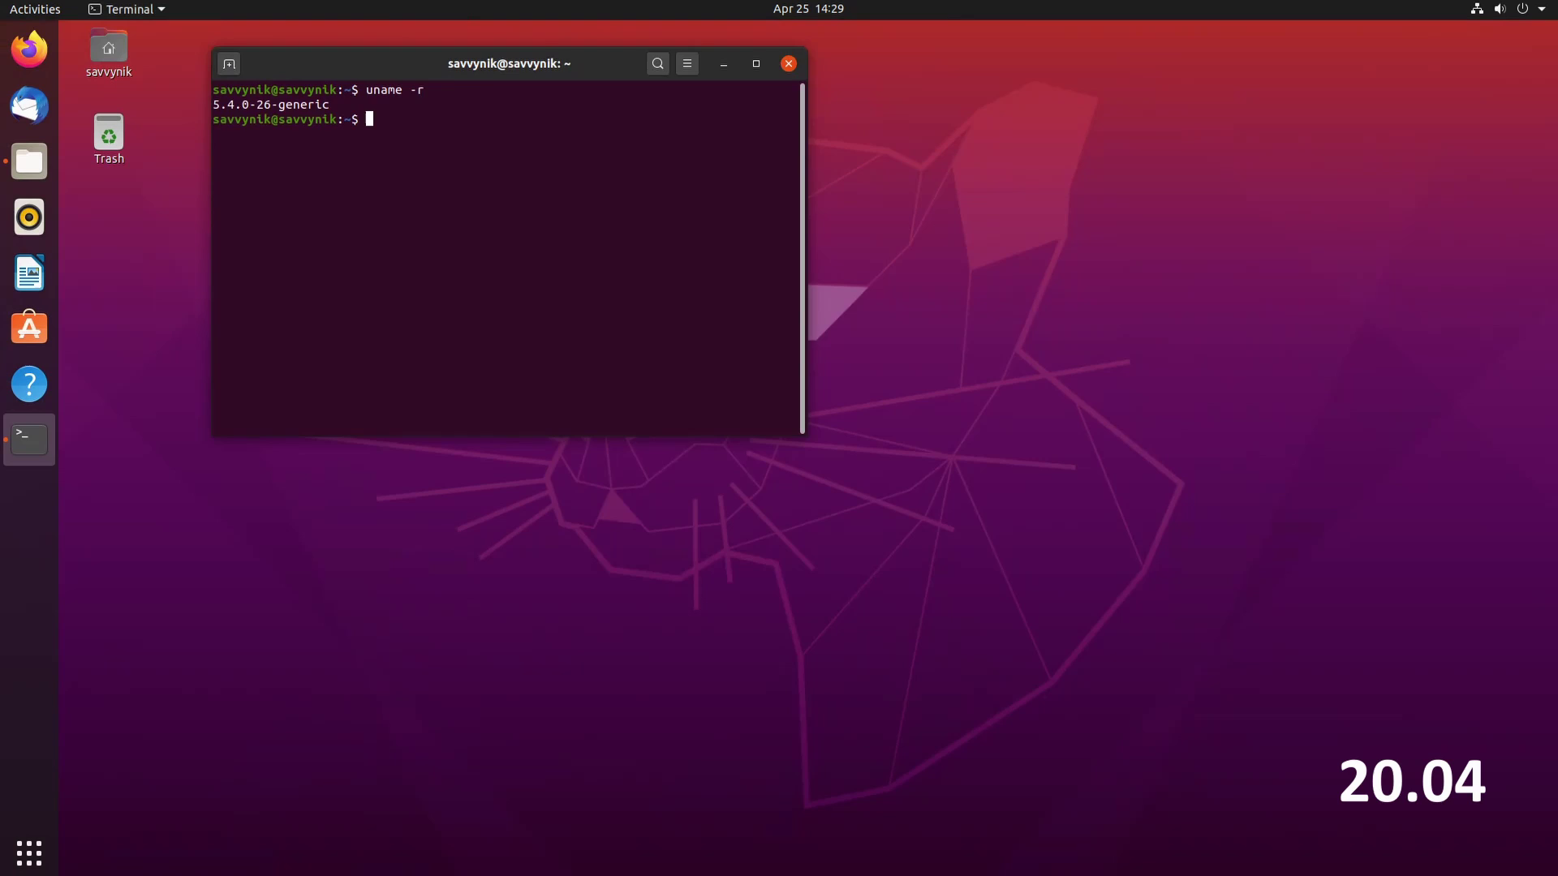
key("ctrl+plus")
left_click_drag(624, 118, 203, 115)
left_click(532, 180)
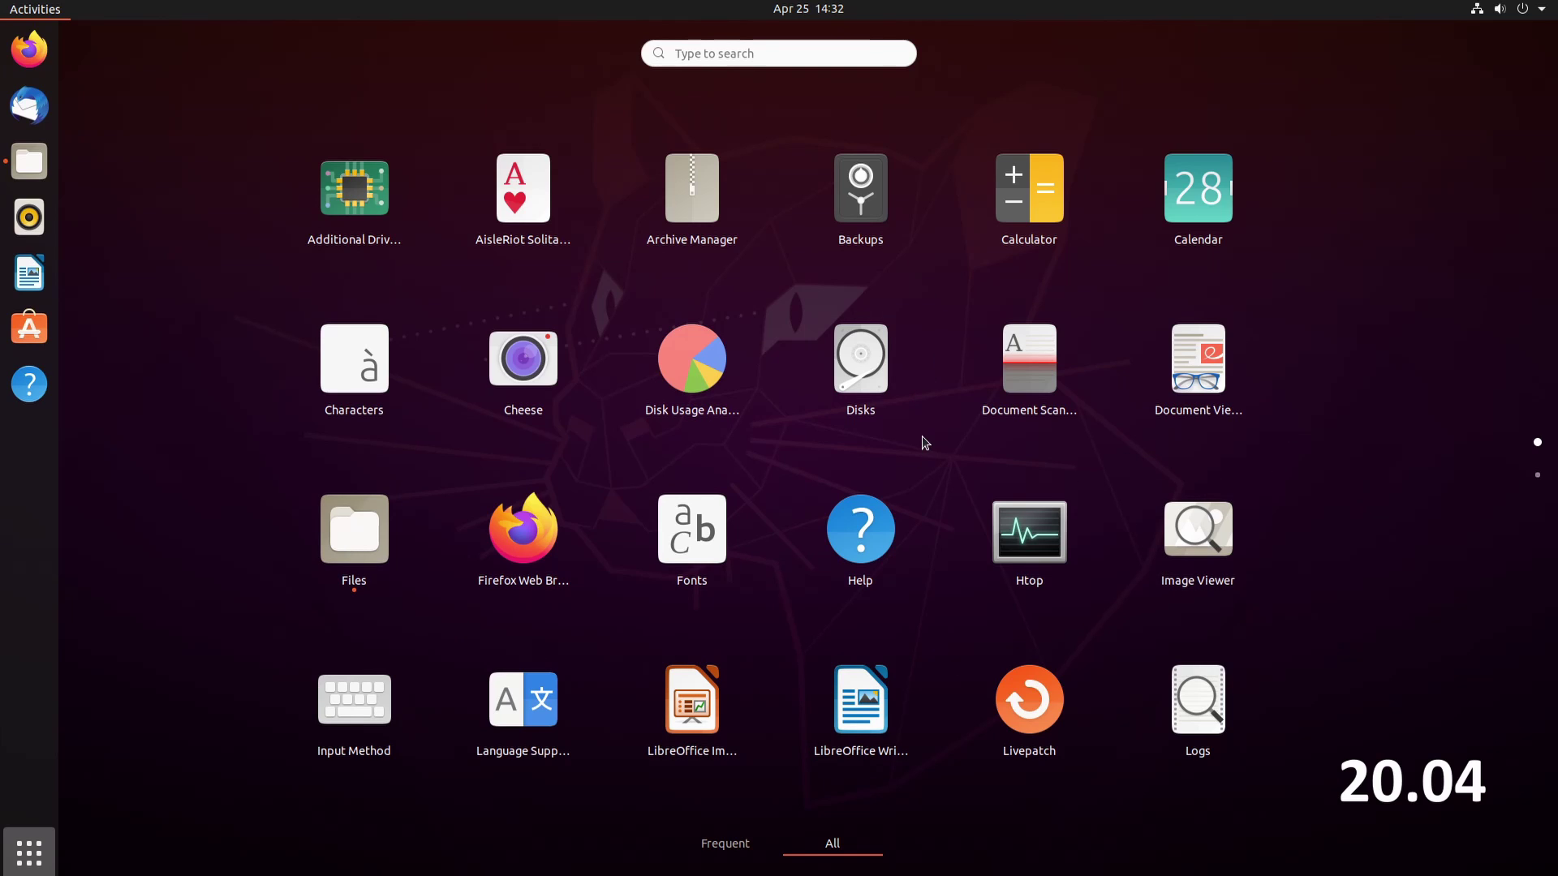
Step: Drop LibreOffice Writer onto Impress to make a folder and rename it 'Whatever'
left_click_drag(861, 699, 698, 697)
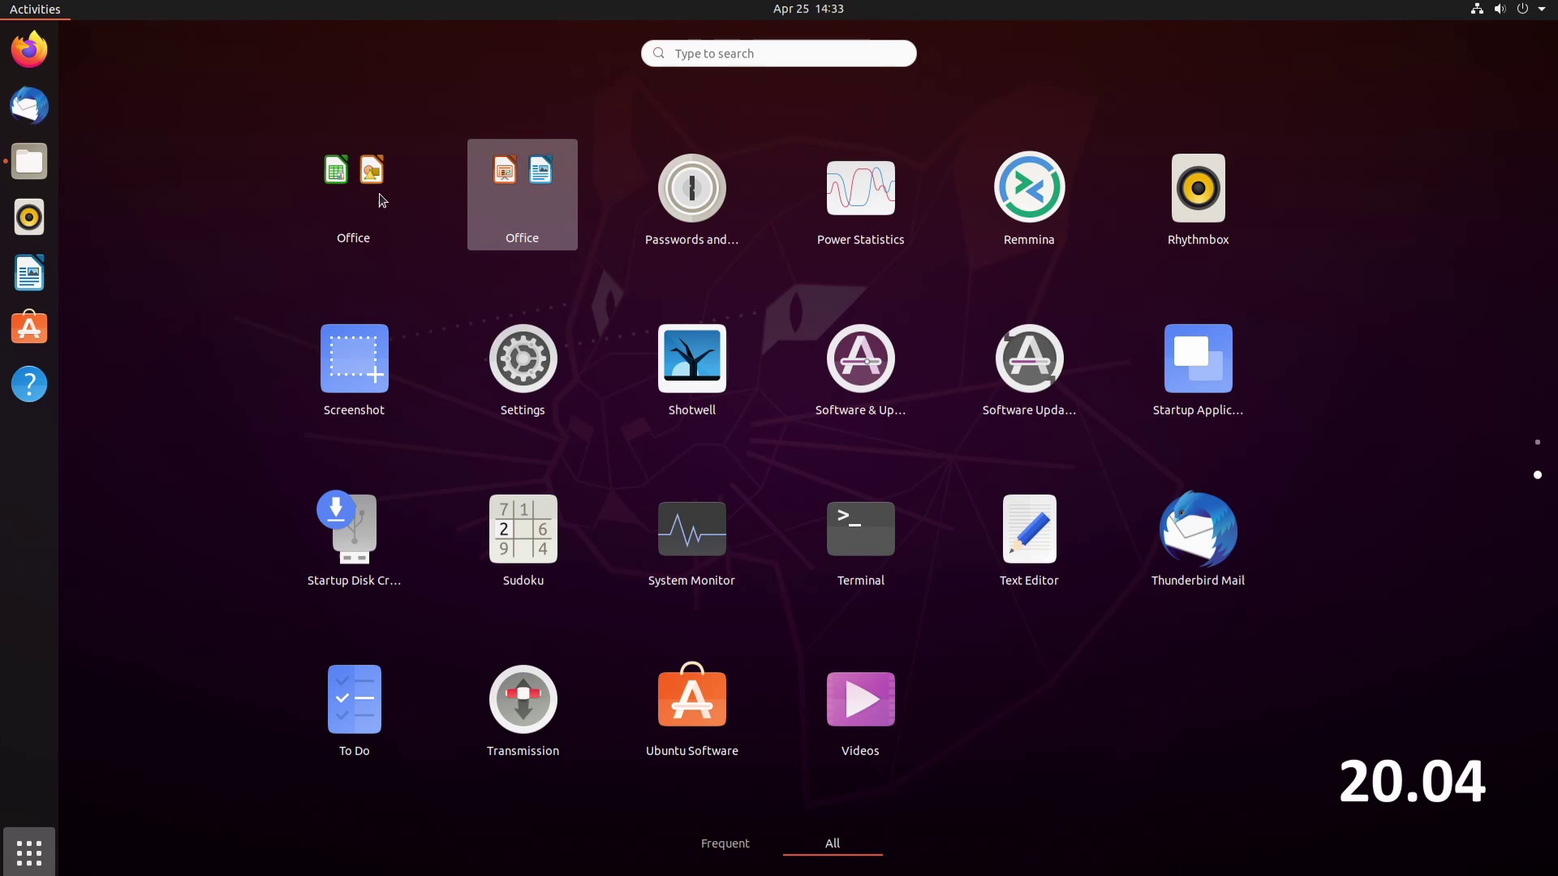
left_click(529, 205)
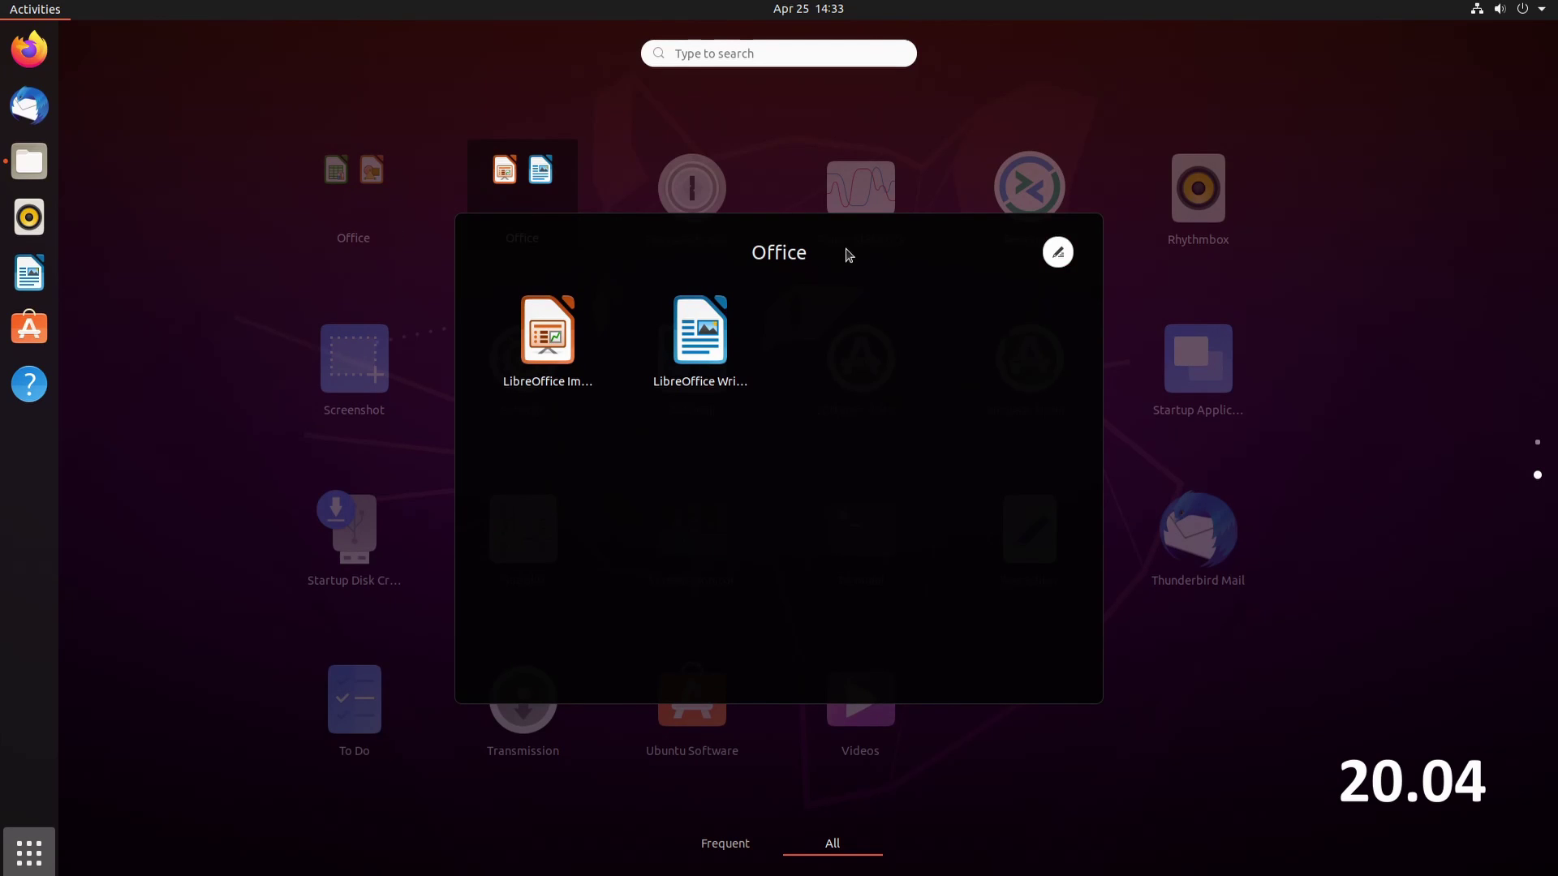
left_click(1057, 254)
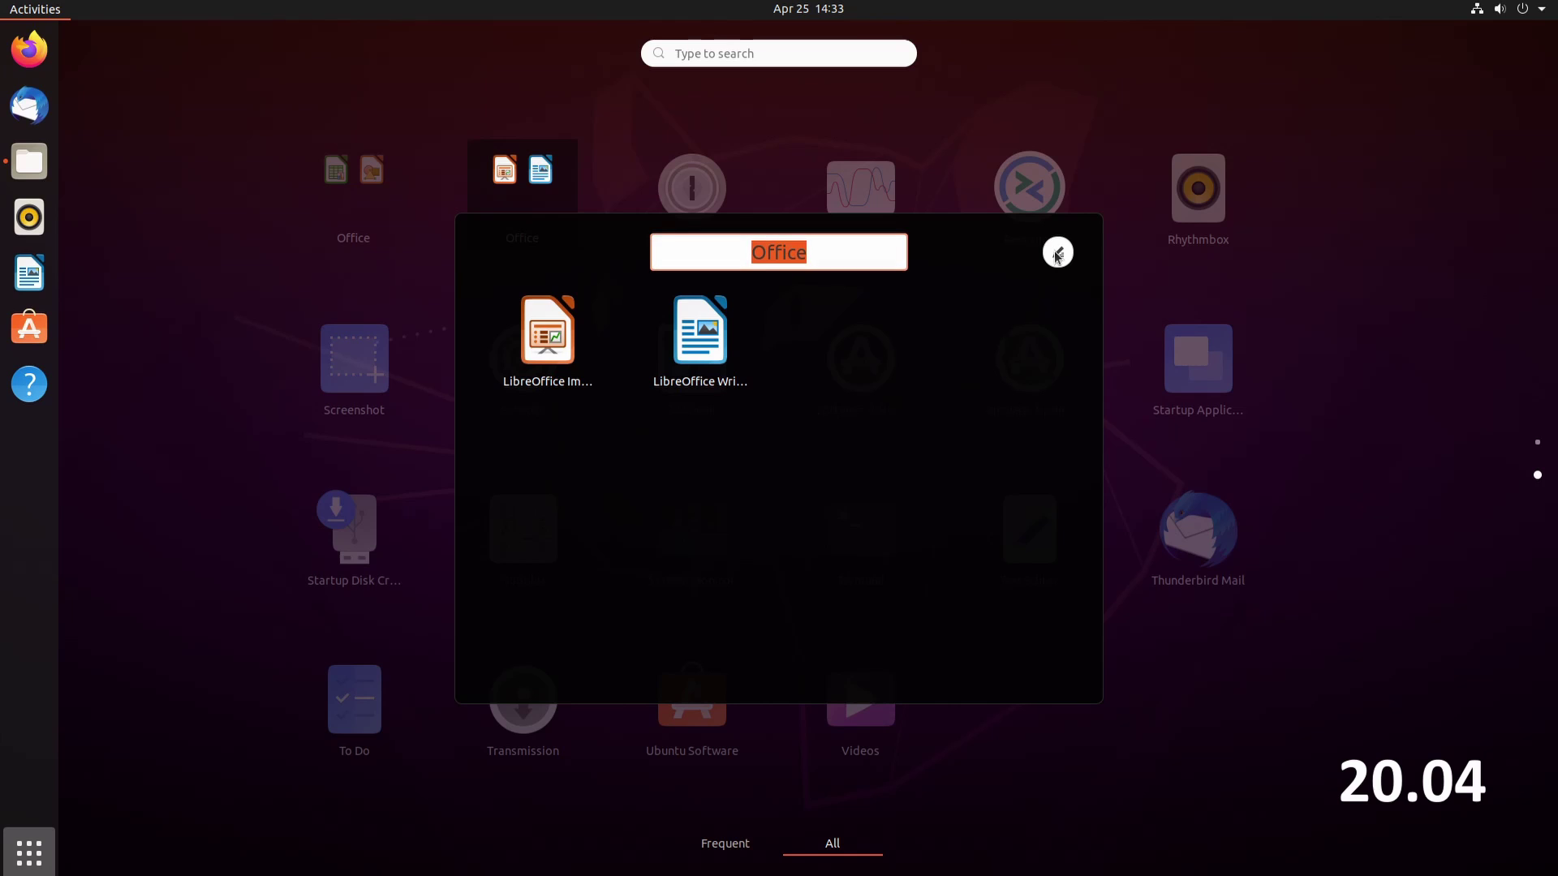
type("Whatever")
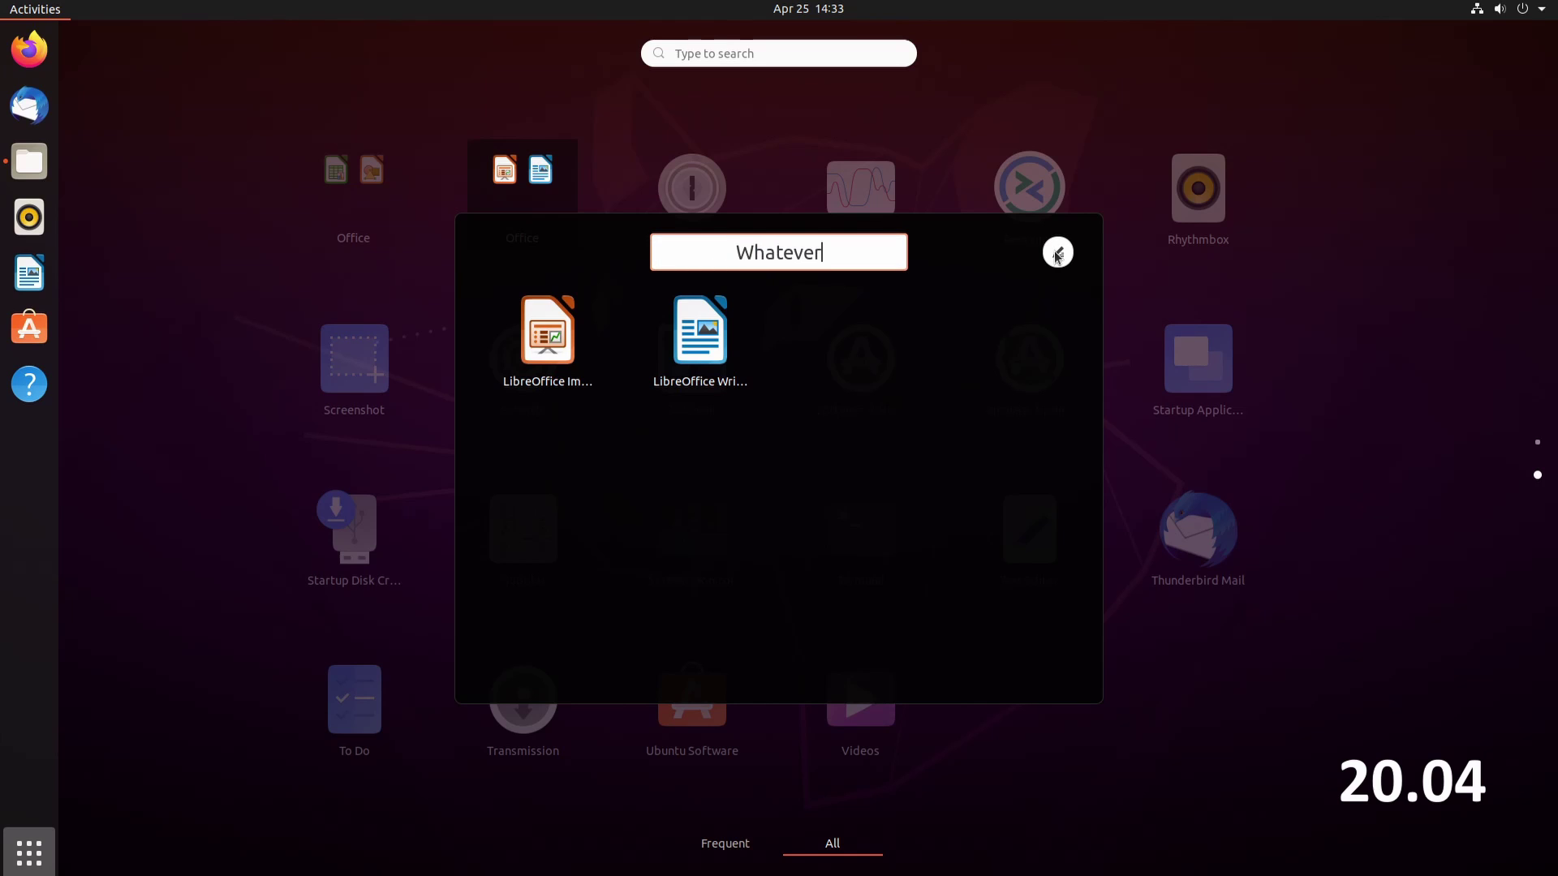
key("Return")
left_click(374, 256)
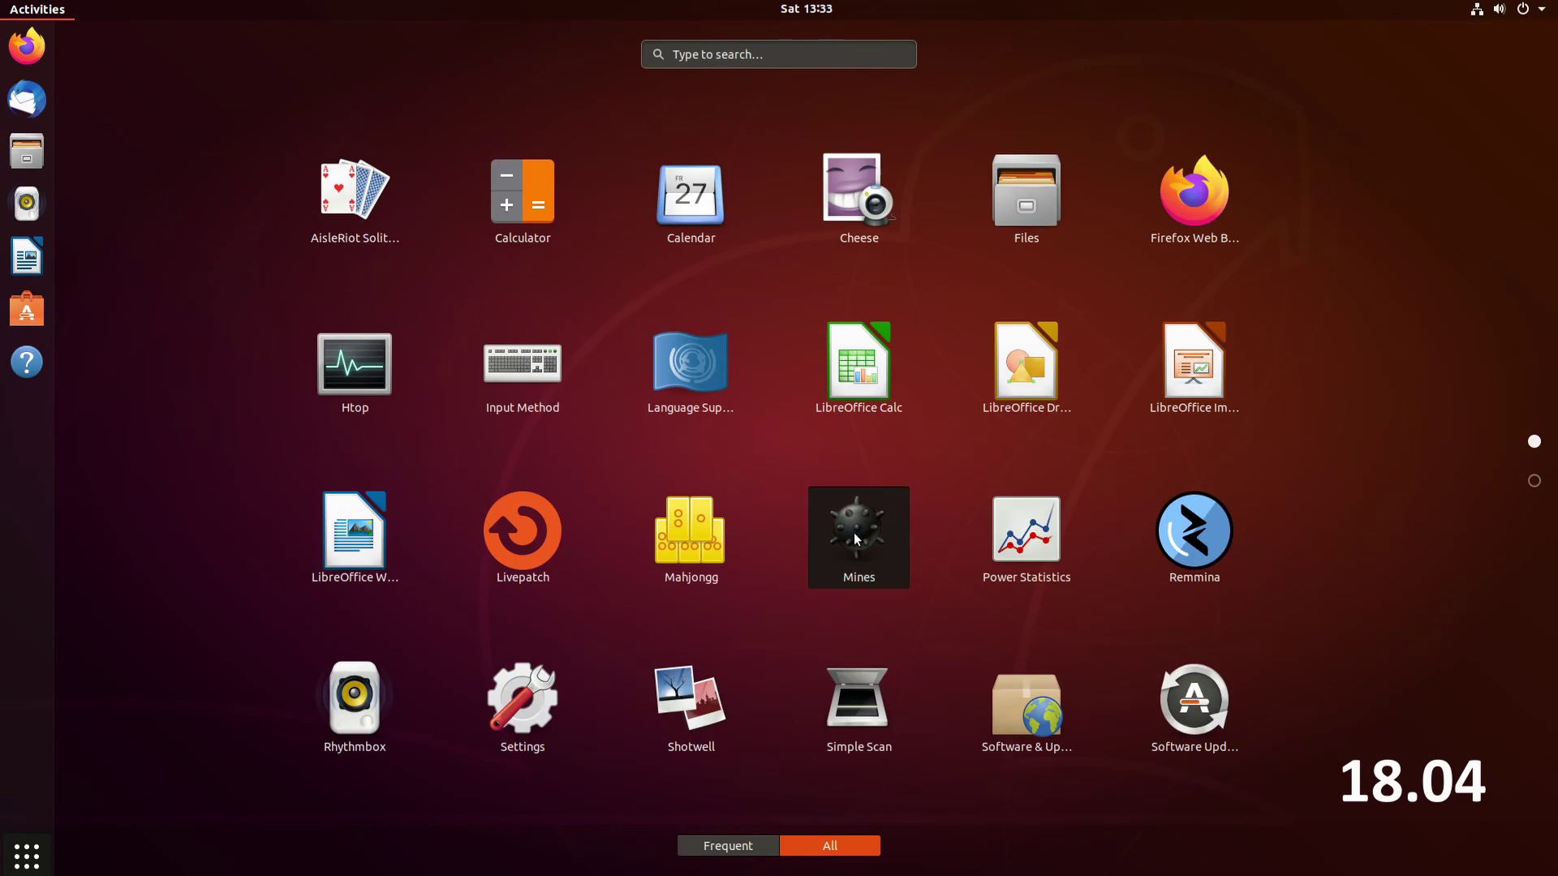
Step: Try grouping Mines with Mahjongg on 18.04, then drag Impress out of the Whatever folder on 20.04
right_click(817, 552)
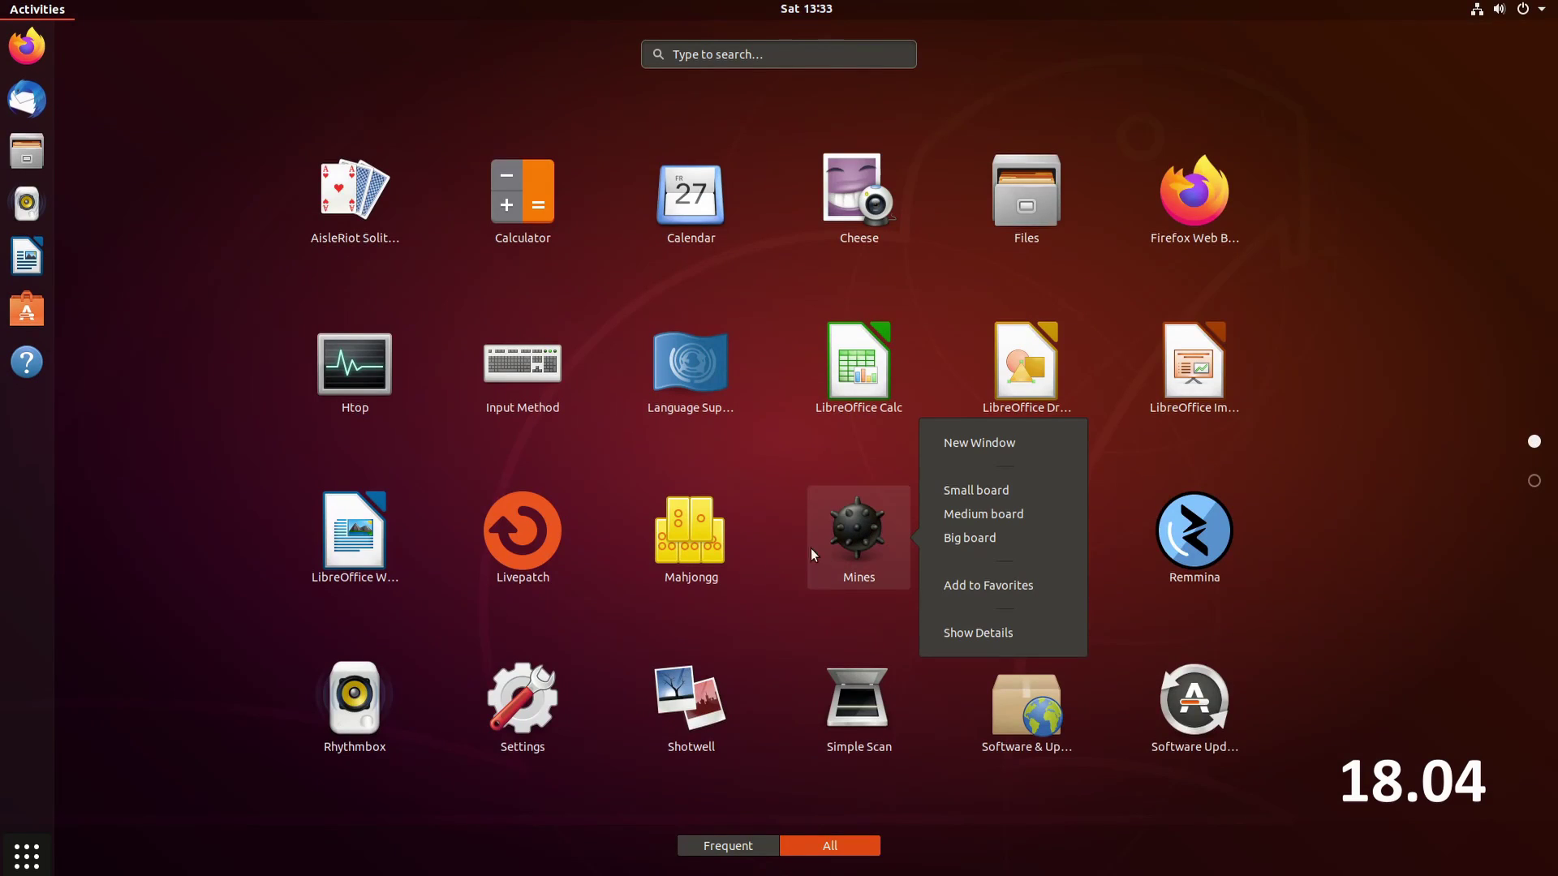
left_click(867, 524)
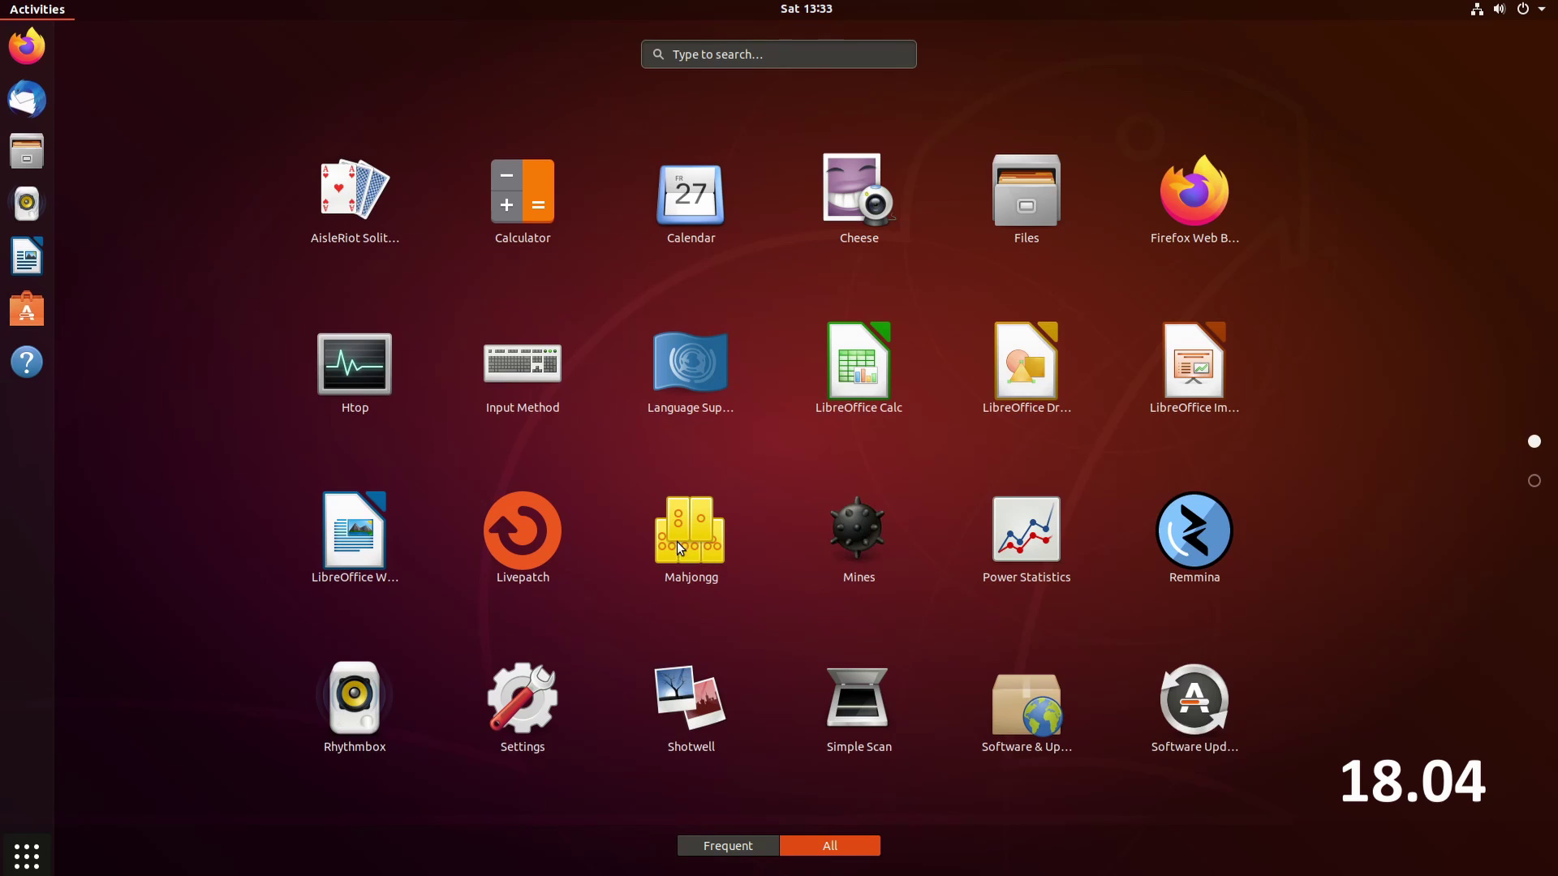
left_click_drag(858, 527, 705, 508)
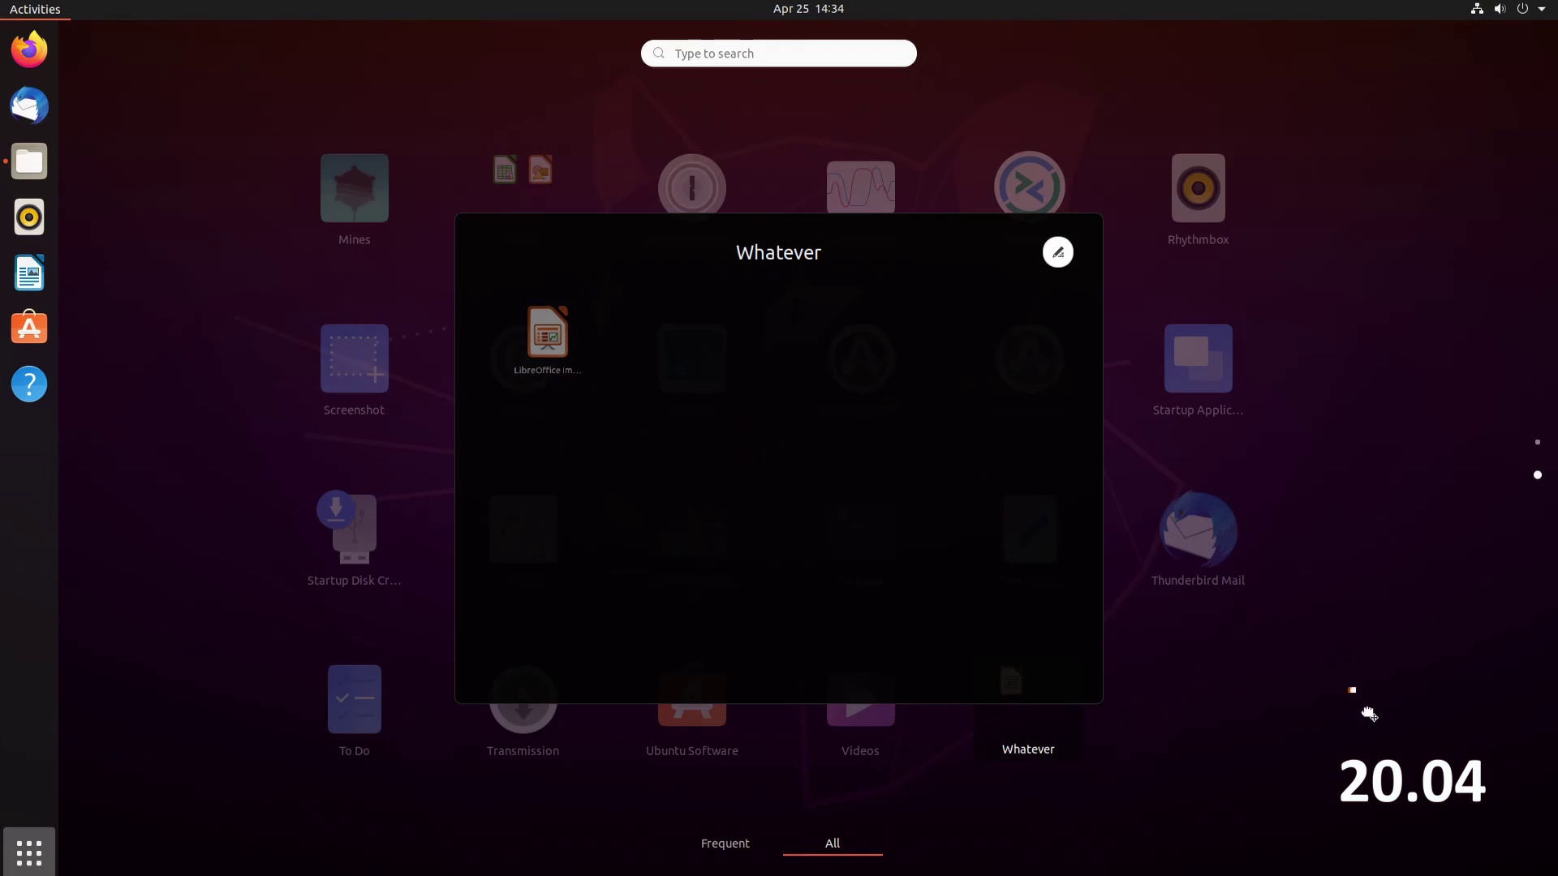
left_click_drag(1366, 713, 1158, 720)
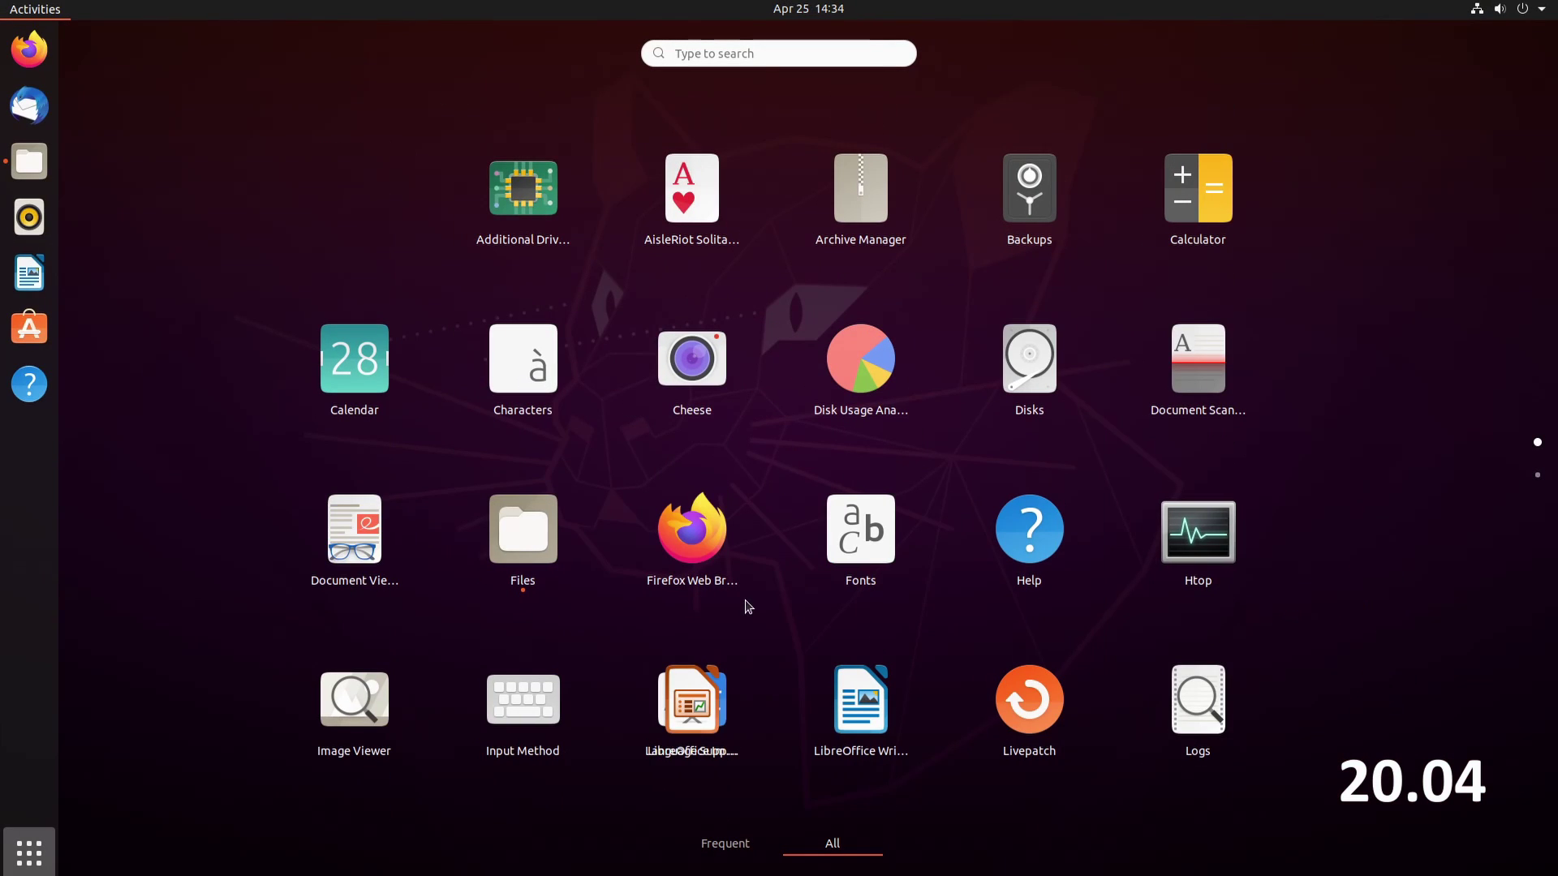
left_click_drag(688, 704, 789, 645)
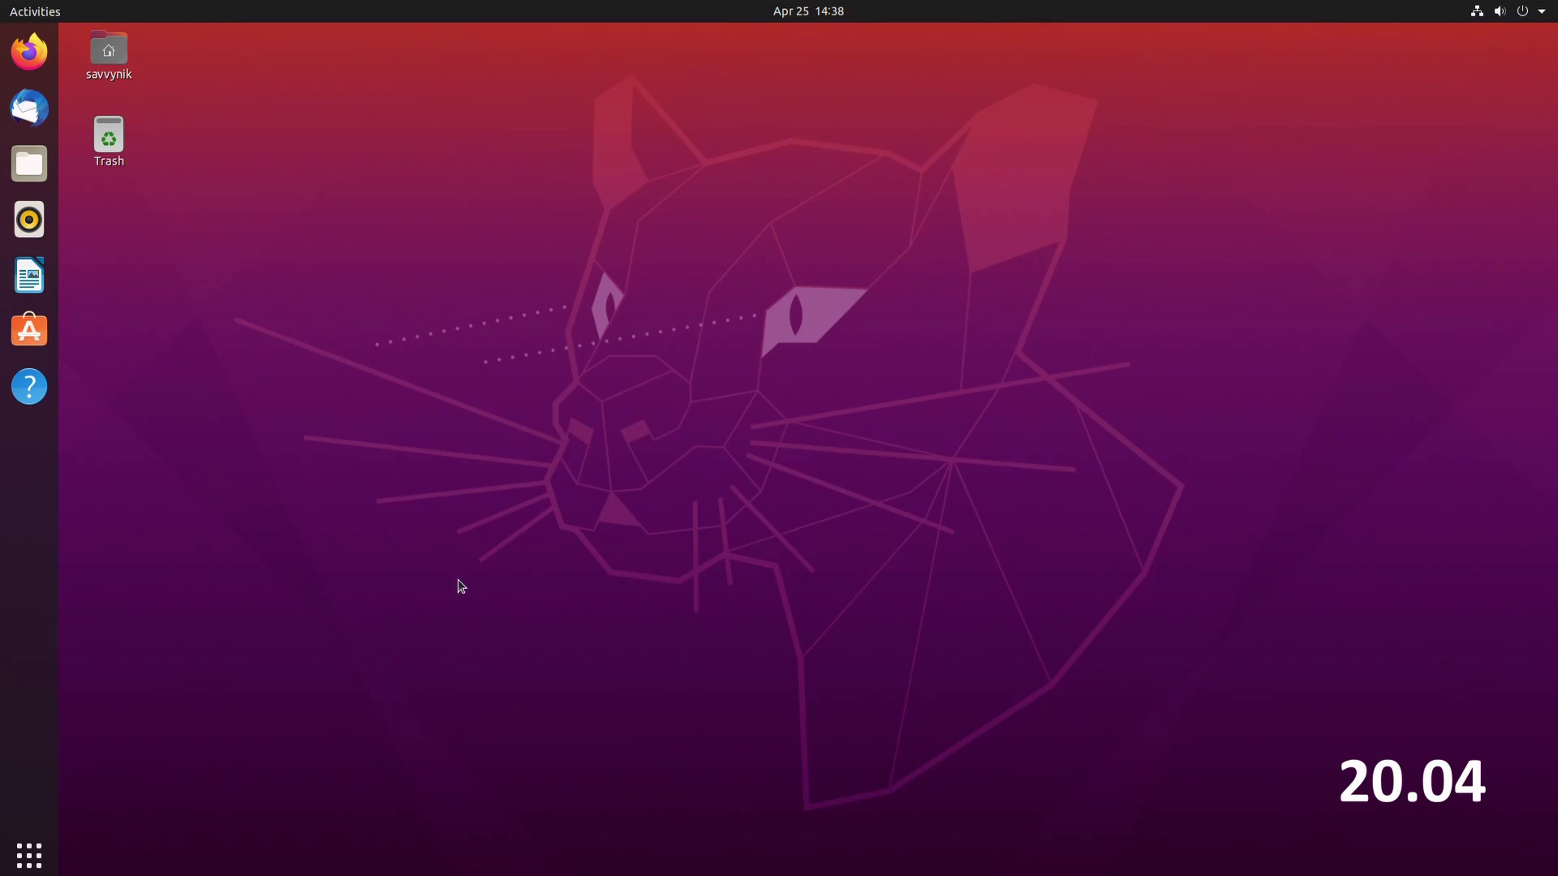
Step: Launch Terminal by searching 'terminal' in Activities
left_click(32, 10)
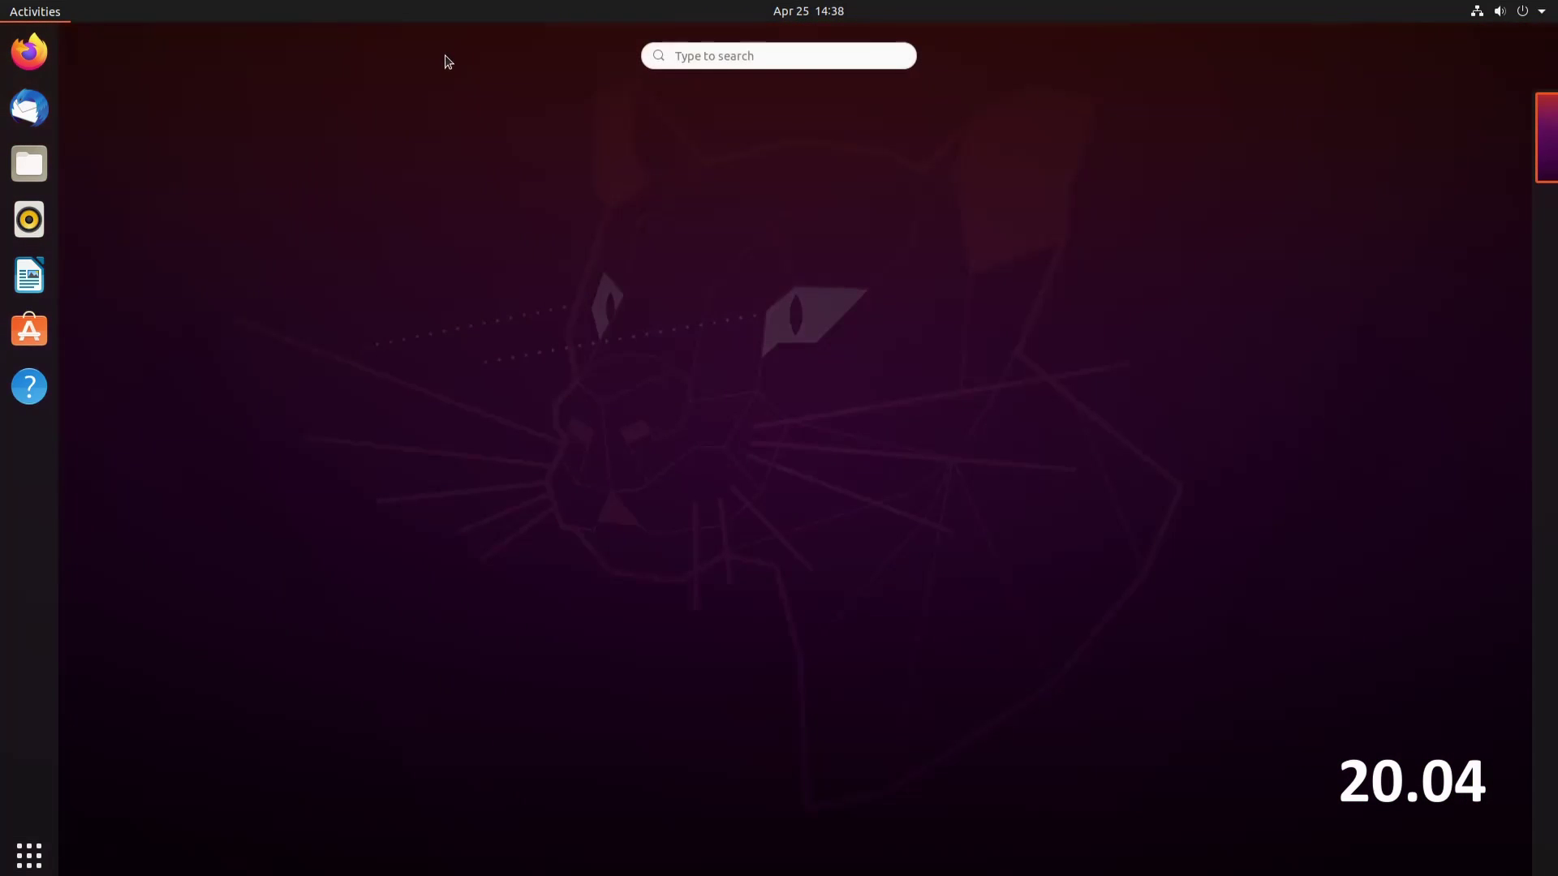
type("terminal")
key("Return")
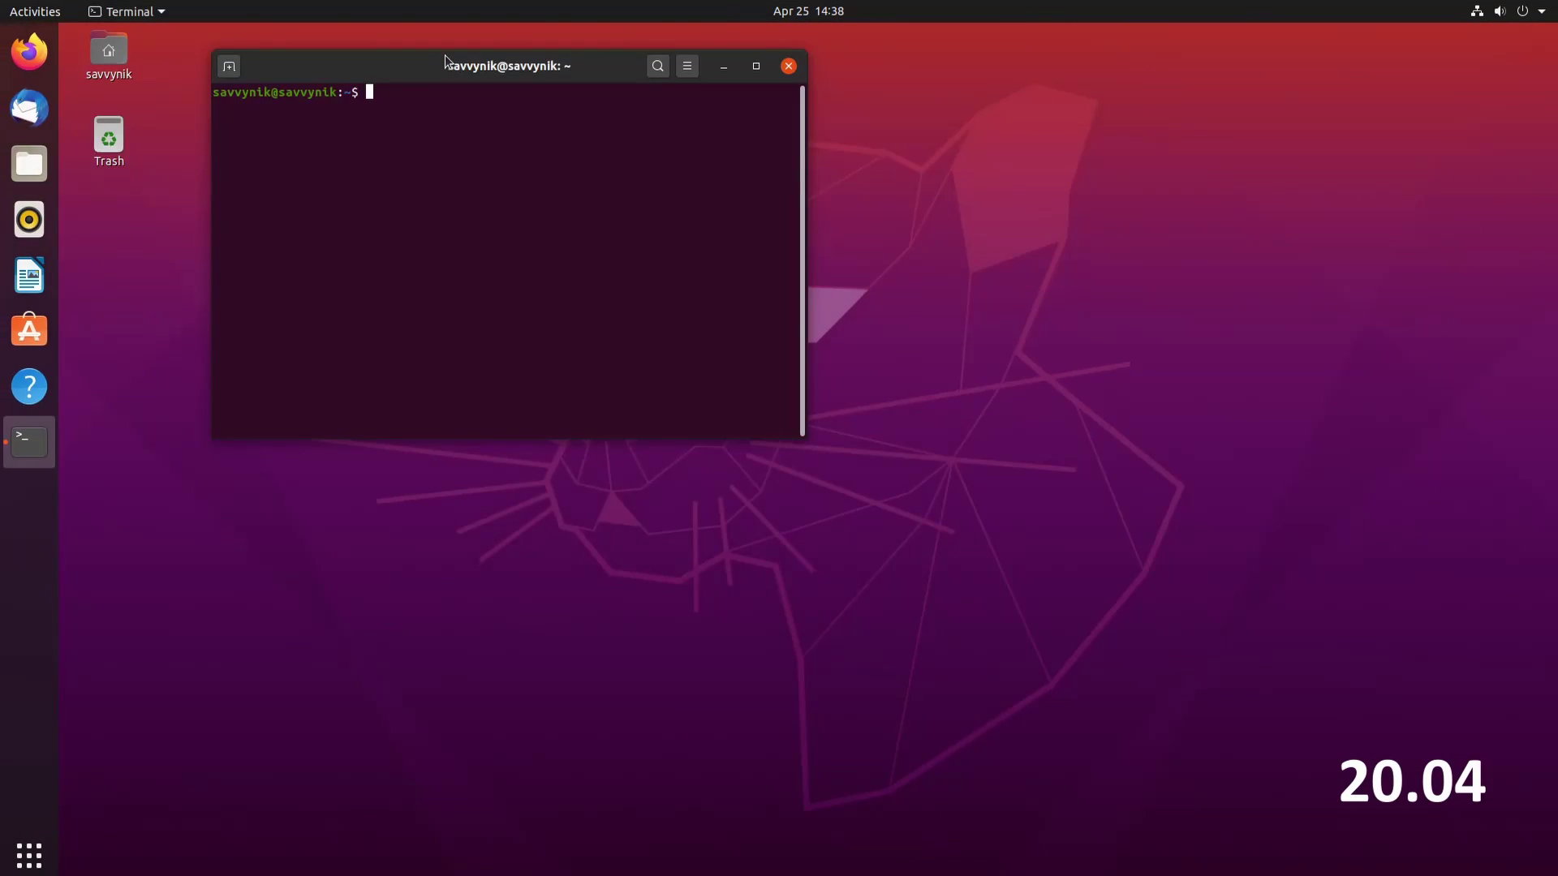
Step: Zoom the terminal text in two steps from the menu
left_click(688, 64)
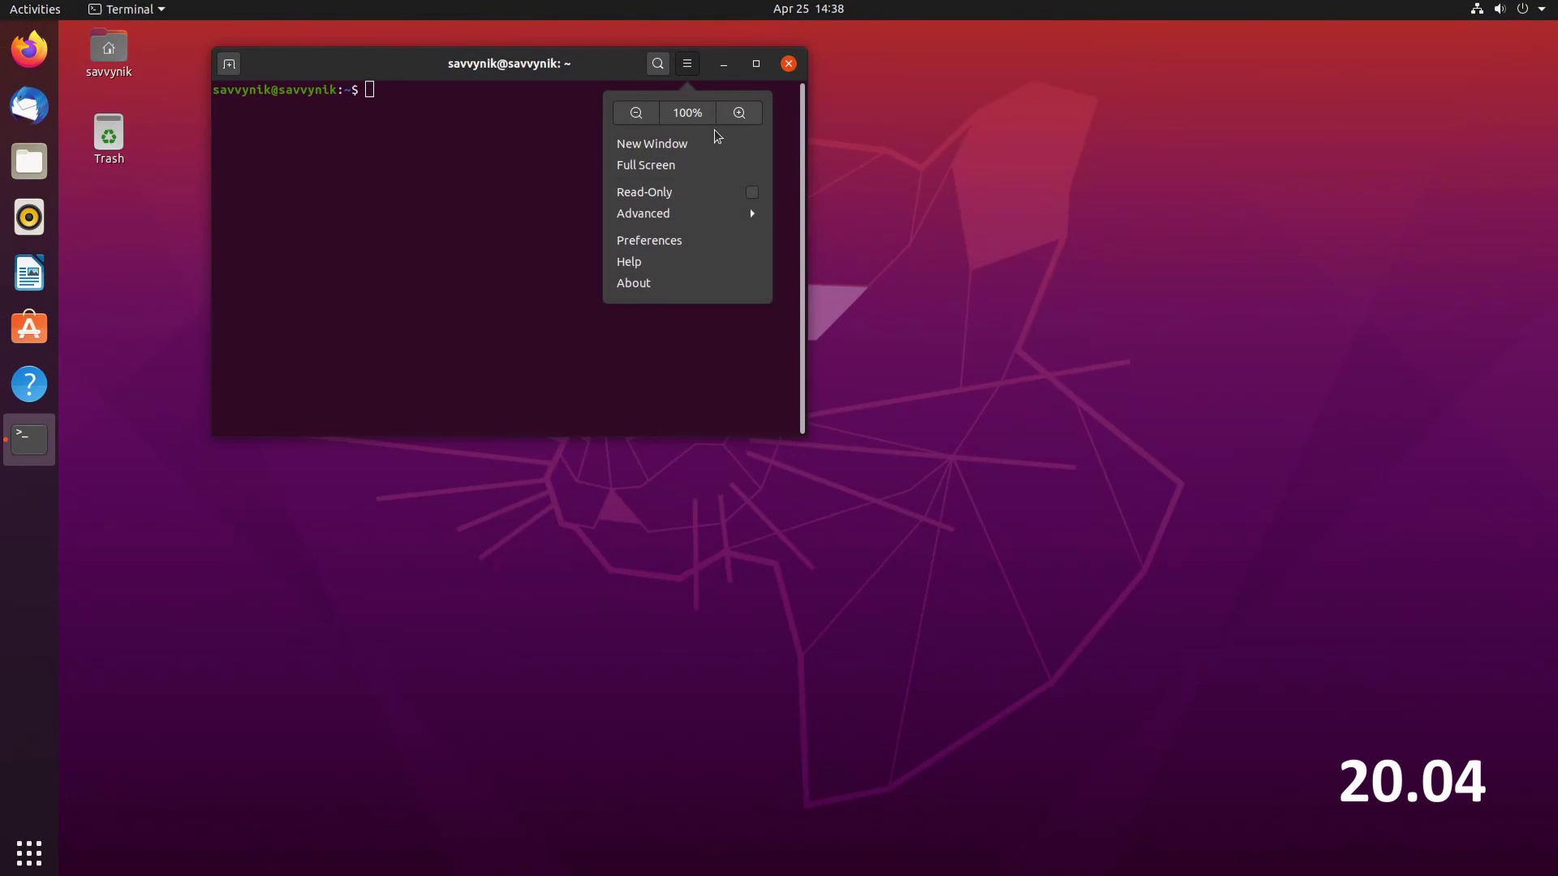
left_click(737, 111)
left_click(749, 63)
left_click(818, 114)
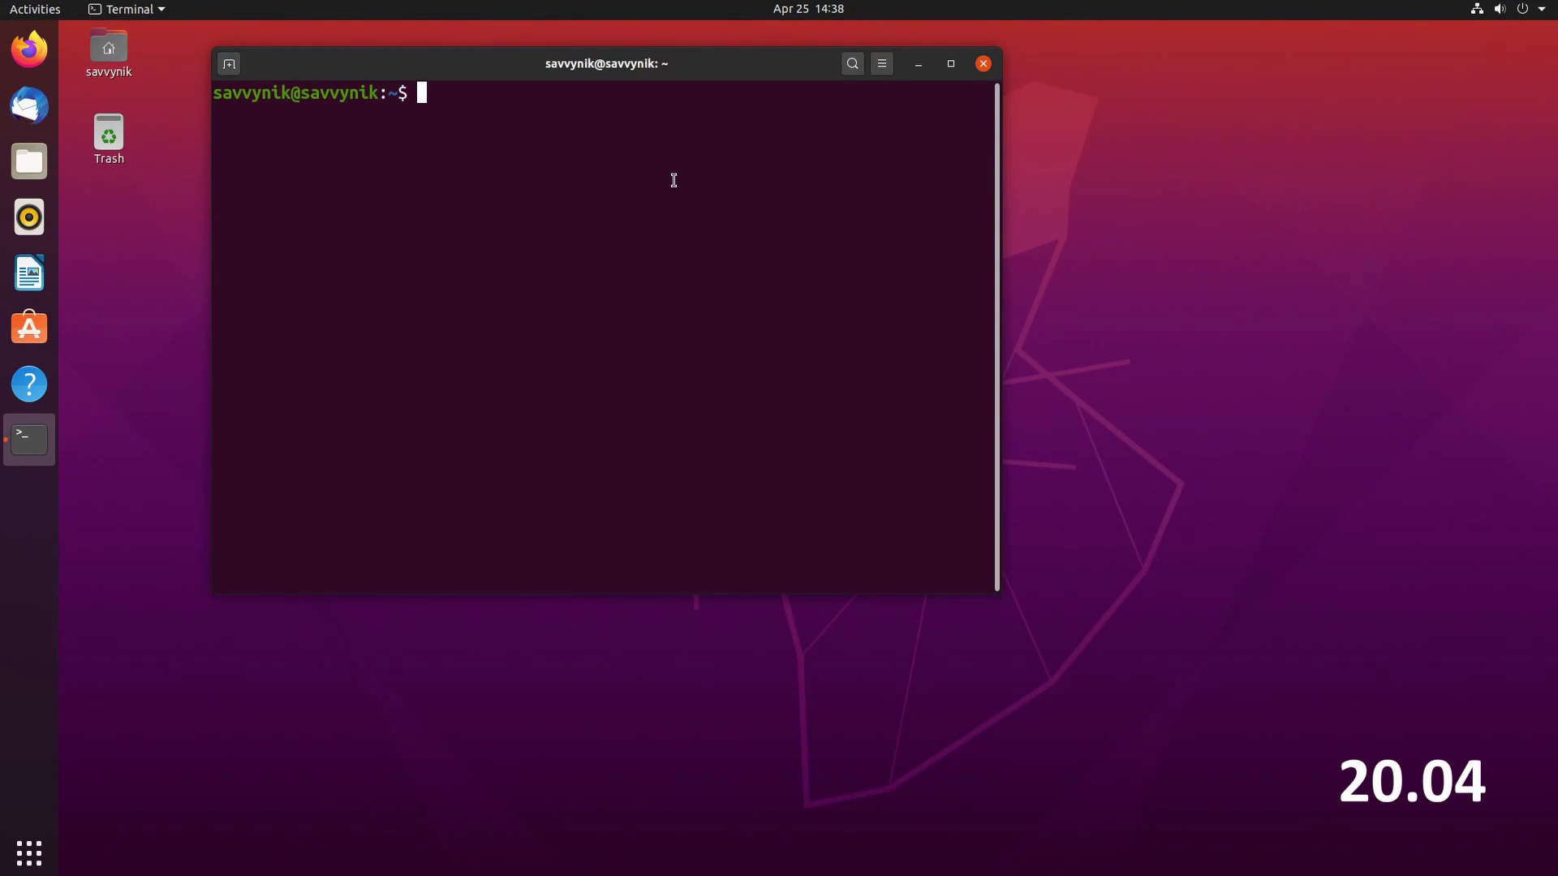